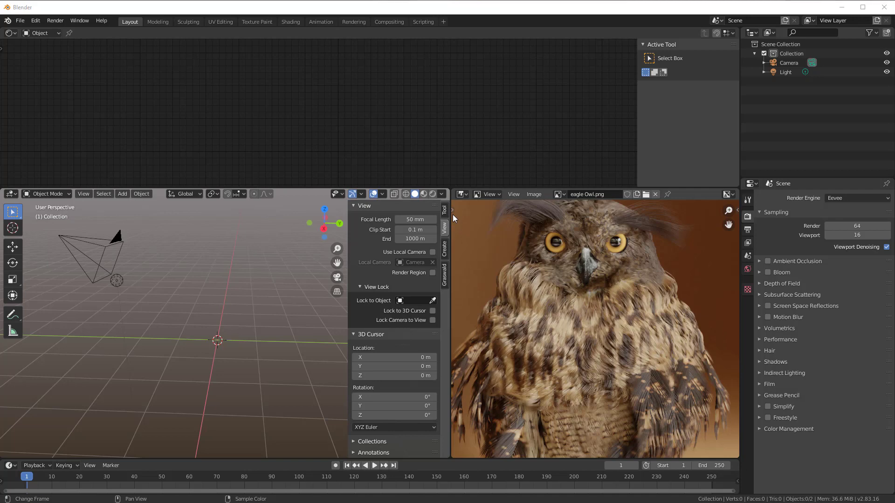
- Join the Owl.png Image Editor area into the 3D Viewport so the viewport fills that space
drag(450, 189, 468, 222)
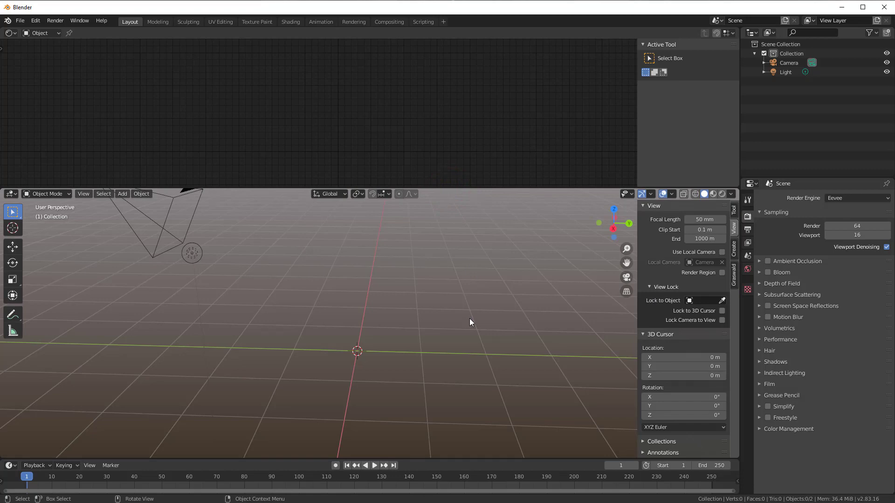
- Add a Bezier curve at the 3D cursor and bring it into frame
key(shift+a)
mouse_move(469, 323)
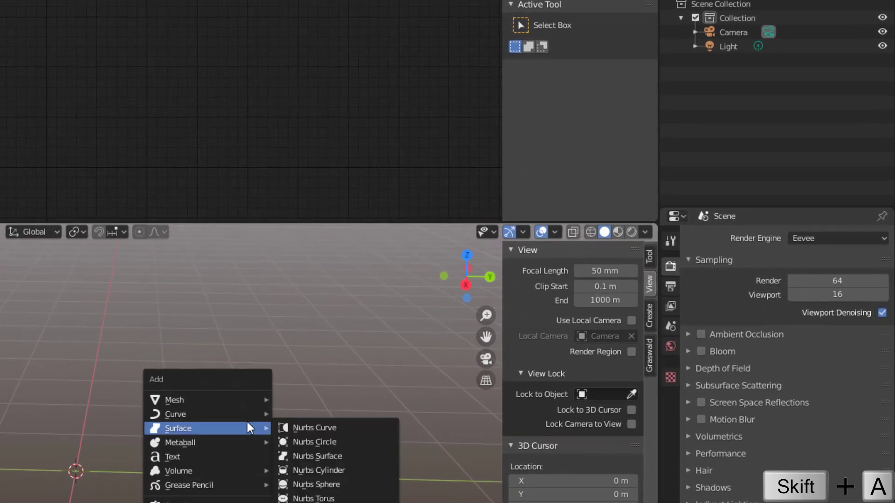
mouse_move(232, 415)
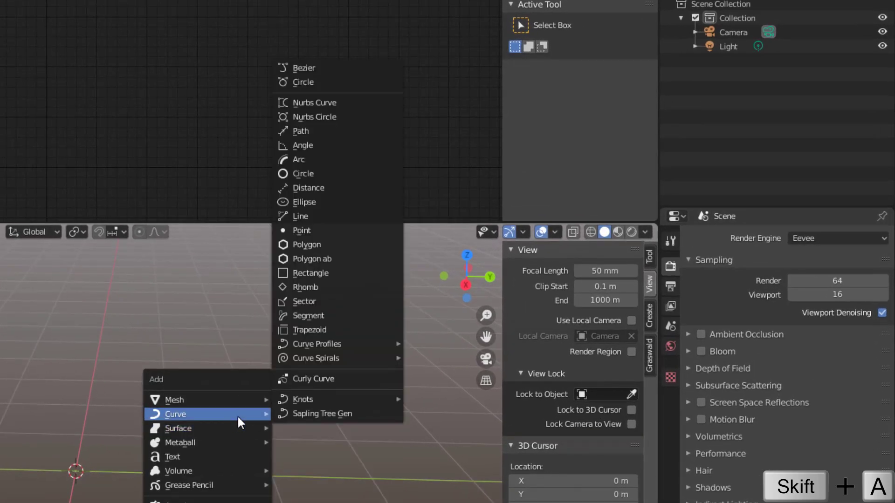
click(326, 66)
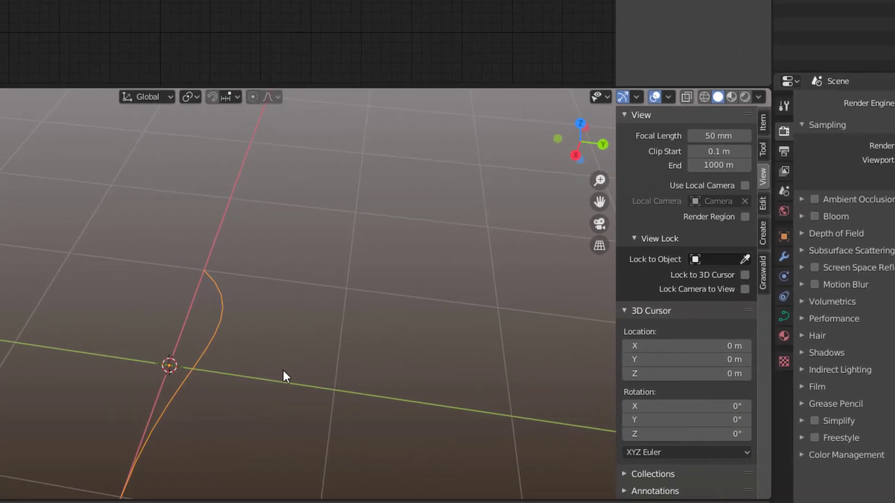
shift+middle_drag(283, 371, 312, 299)
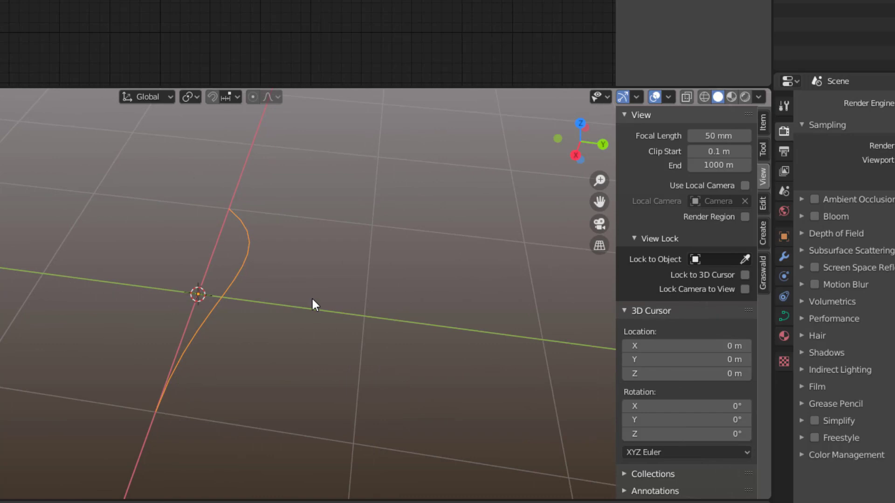
- Give the curve a 0.01 m bevel depth and Resolution Preview U of 30
click(783, 317)
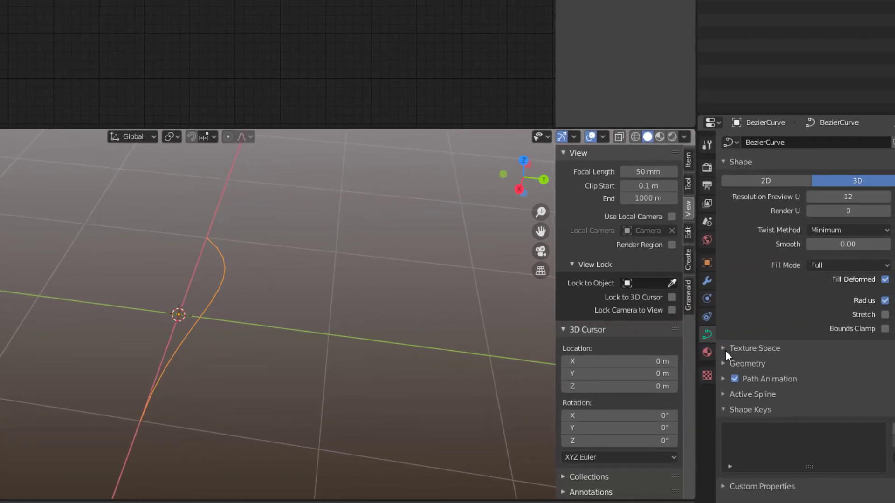
click(724, 364)
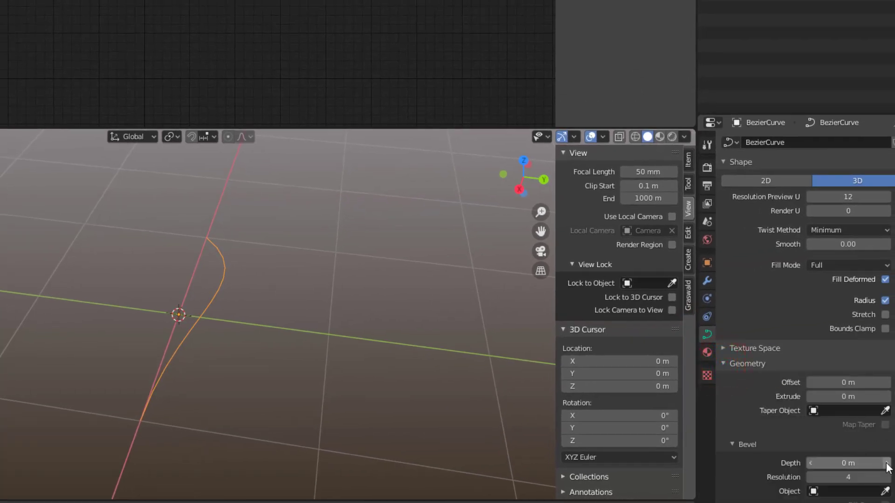
click(885, 463)
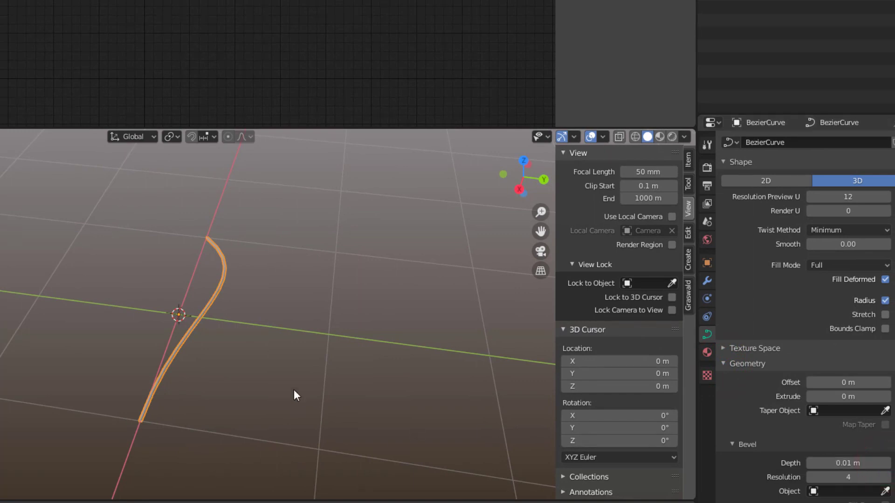
scroll(299, 326, up, 5)
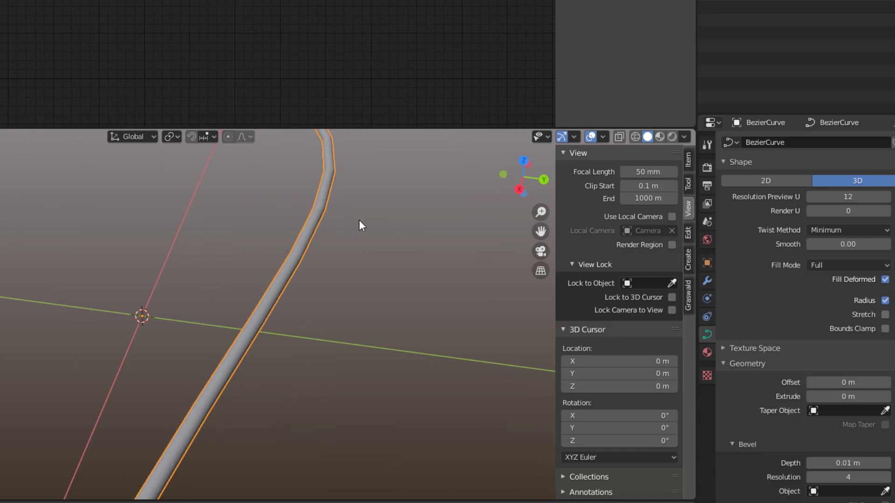
click(851, 196)
text(30)
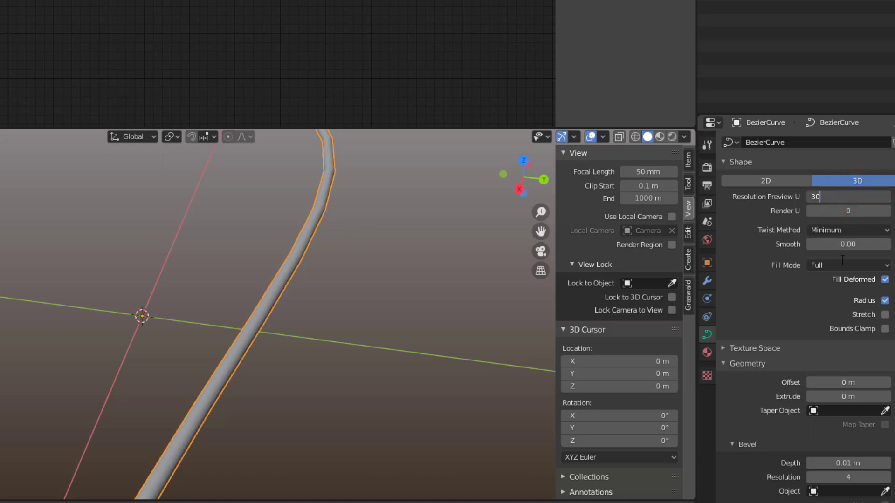
key(Return)
scroll(415, 337, down, 2)
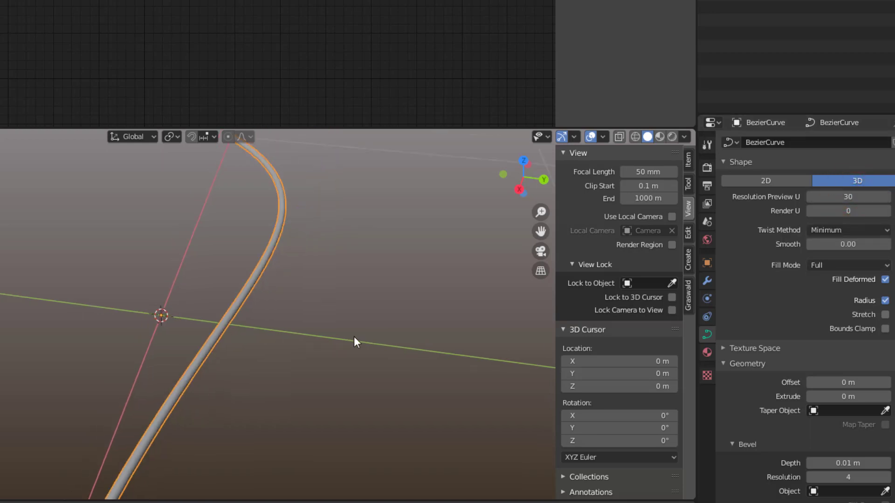
scroll(354, 337, down, 3)
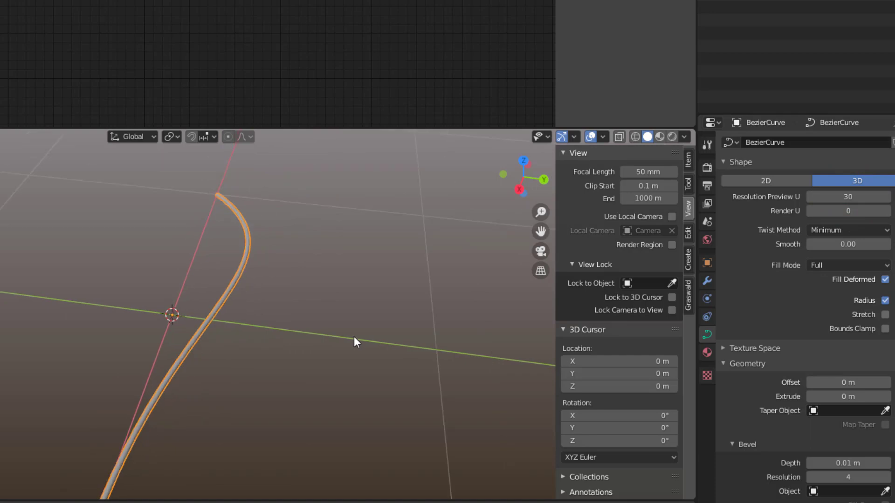
scroll(354, 339, down, 2)
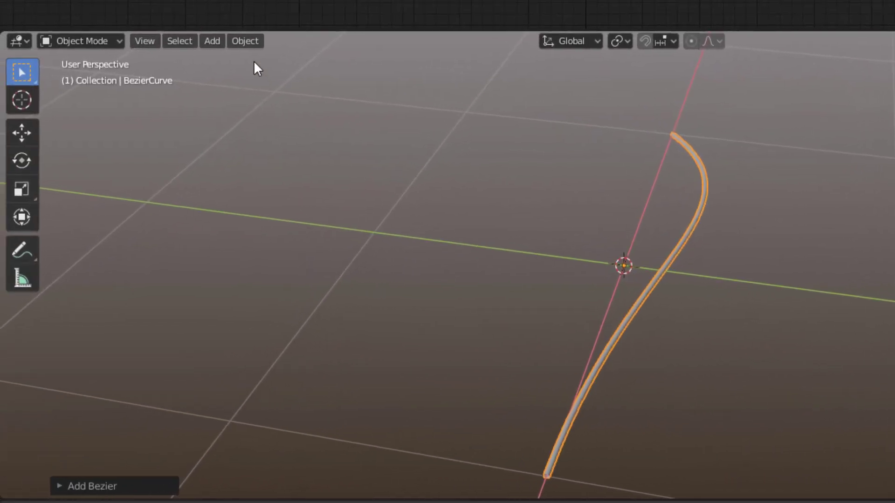
- Convert the beveled Bezier curve to a mesh tube with Mesh from Curve
click(249, 41)
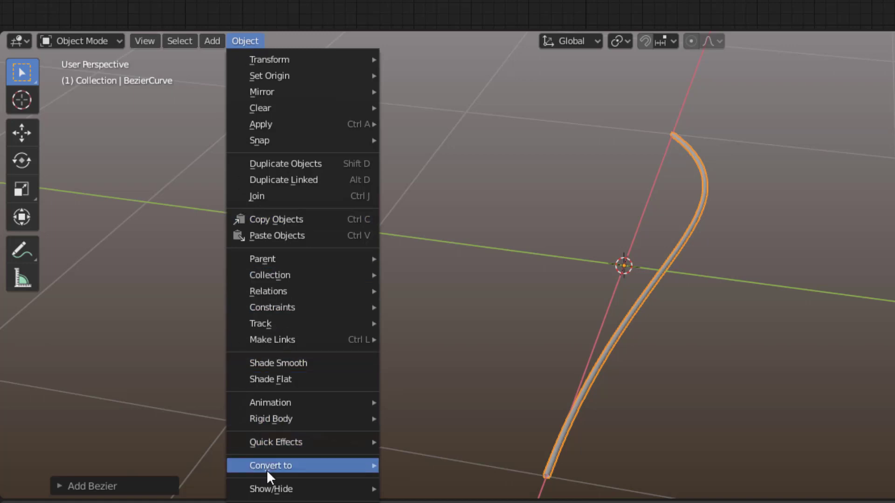
mouse_move(266, 469)
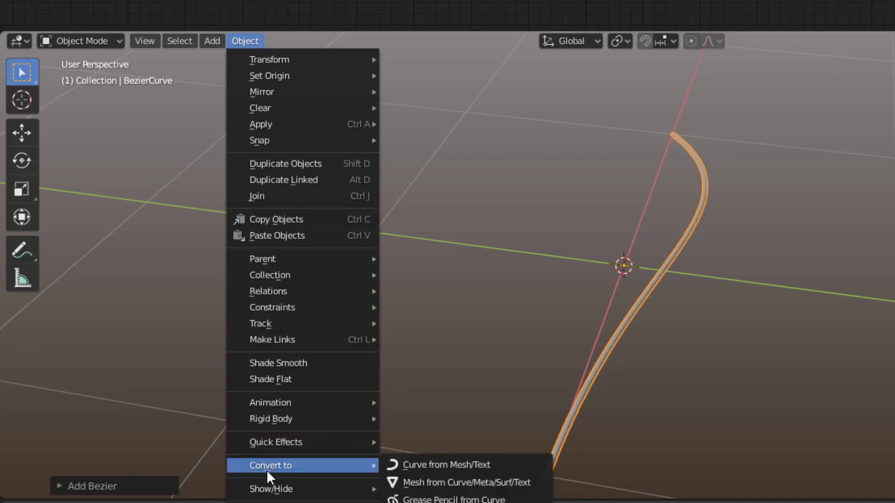
click(426, 482)
middle_drag(652, 355, 522, 408)
scroll(522, 409, up, 2)
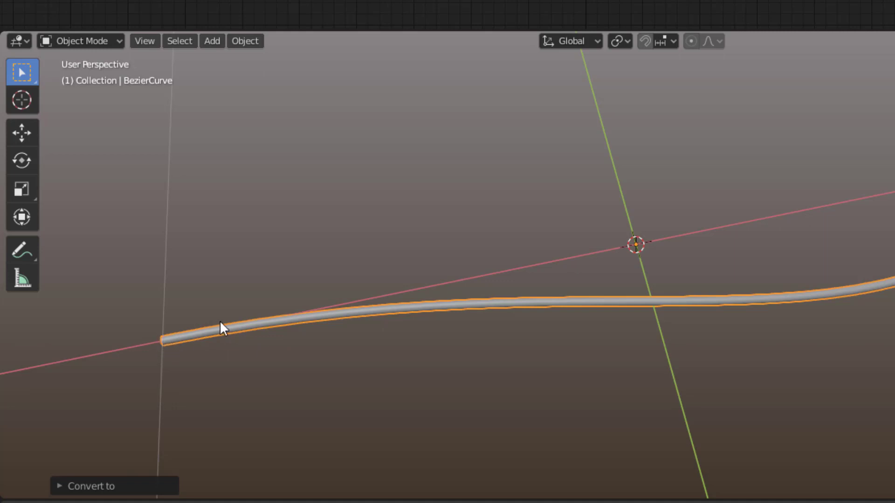
- In Edit Mode, select the tube's end ring and snap the 3D cursor to it
key(Tab)
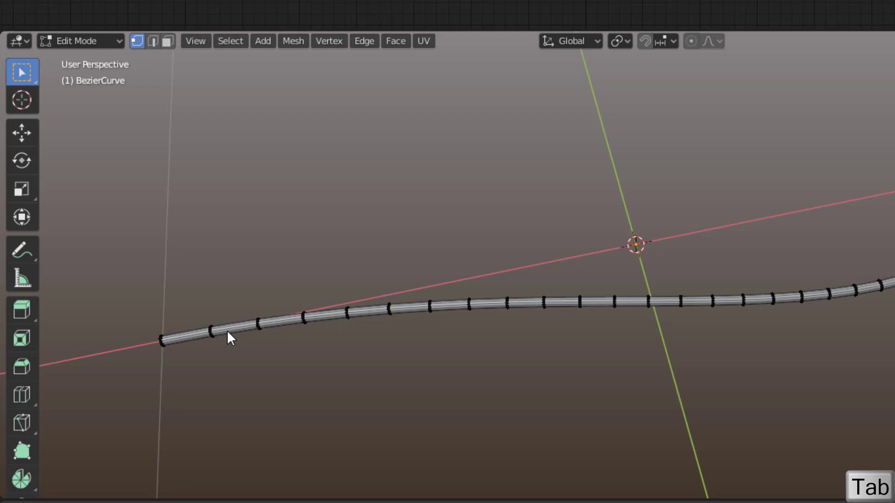
drag(130, 292, 182, 375)
scroll(237, 400, down, 3)
middle_drag(241, 359, 471, 332)
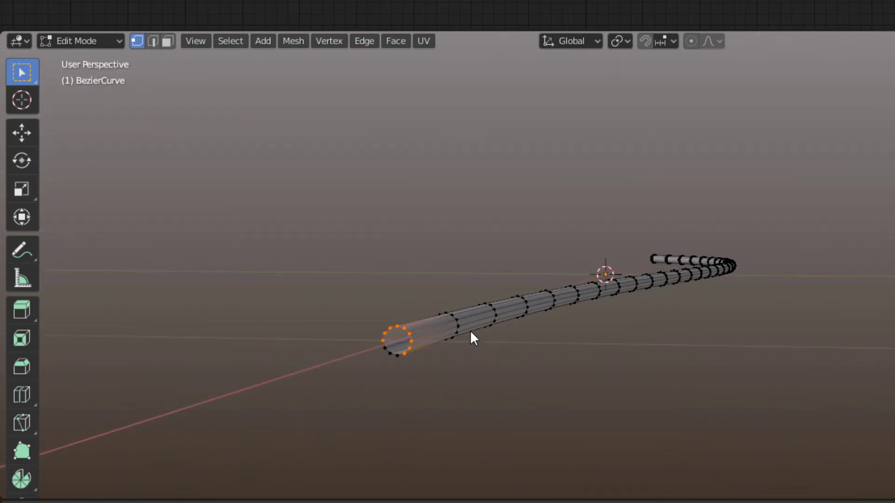
drag(378, 363, 418, 384)
click(295, 40)
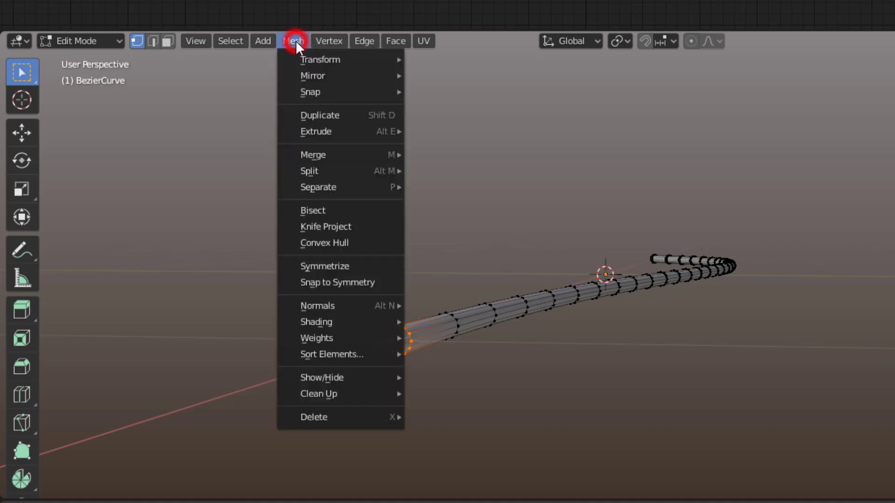
mouse_move(311, 91)
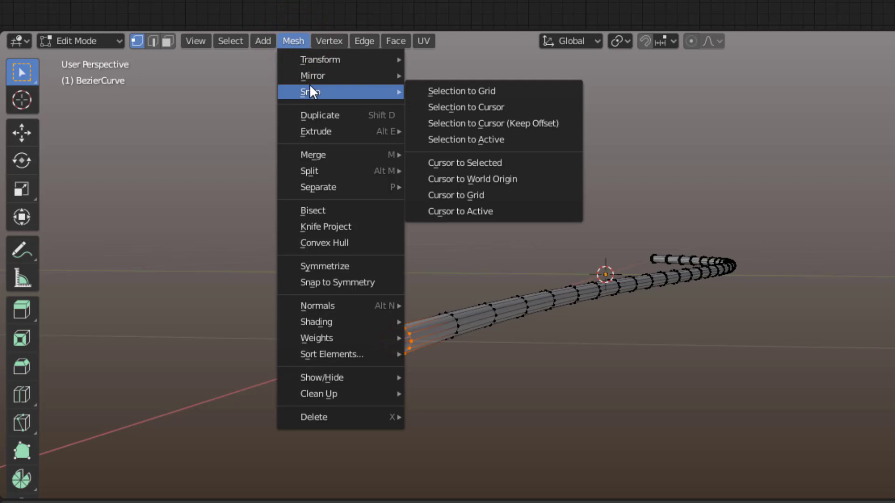
click(477, 161)
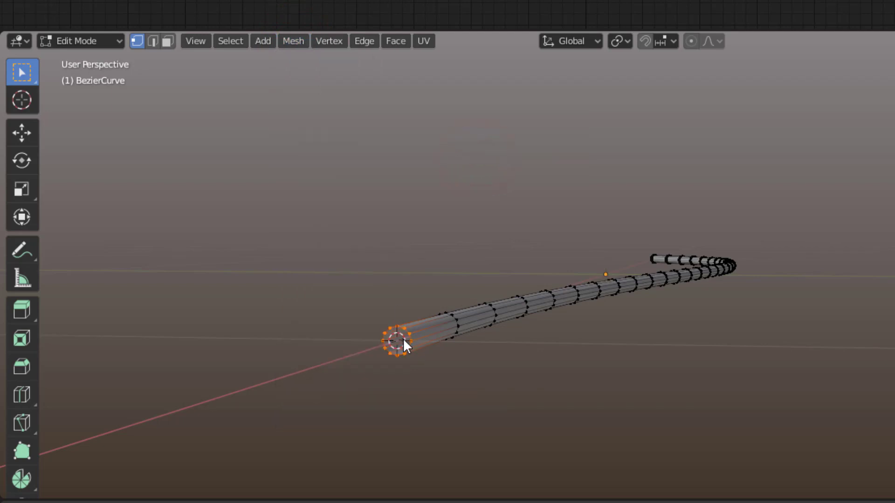
- Back in Object Mode, set the tube's origin to the 3D cursor
key(Tab)
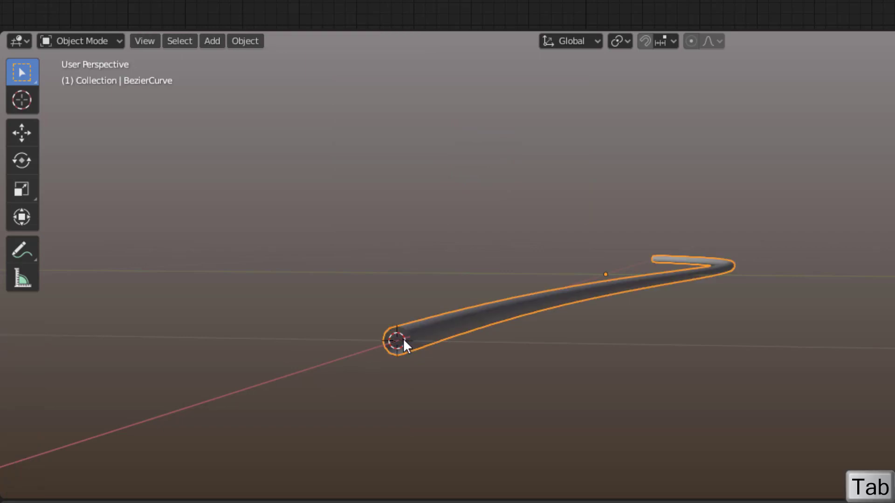
click(245, 41)
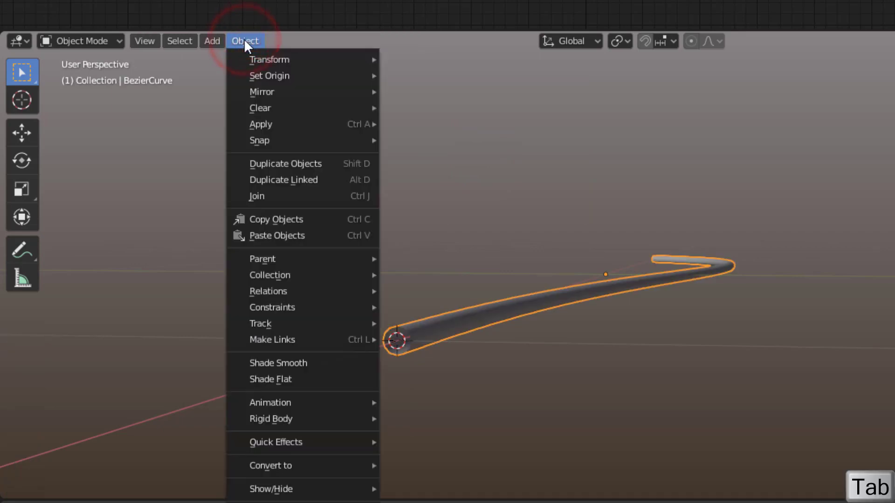
mouse_move(256, 75)
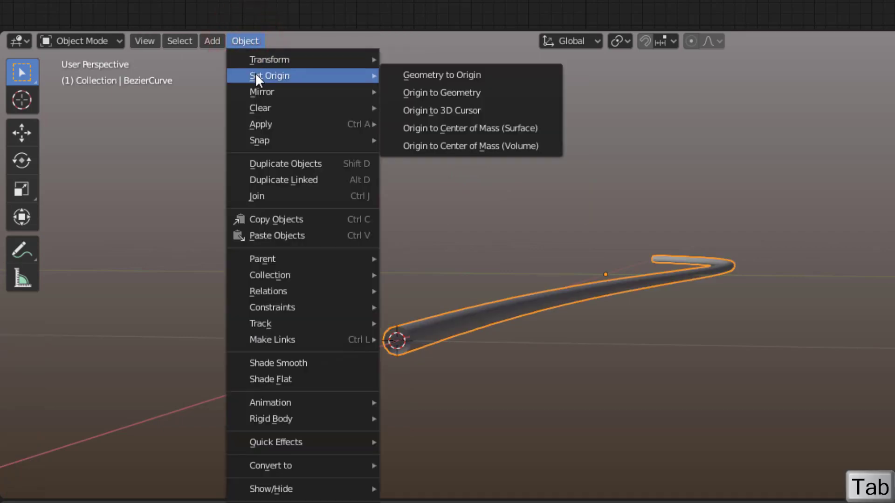
click(444, 118)
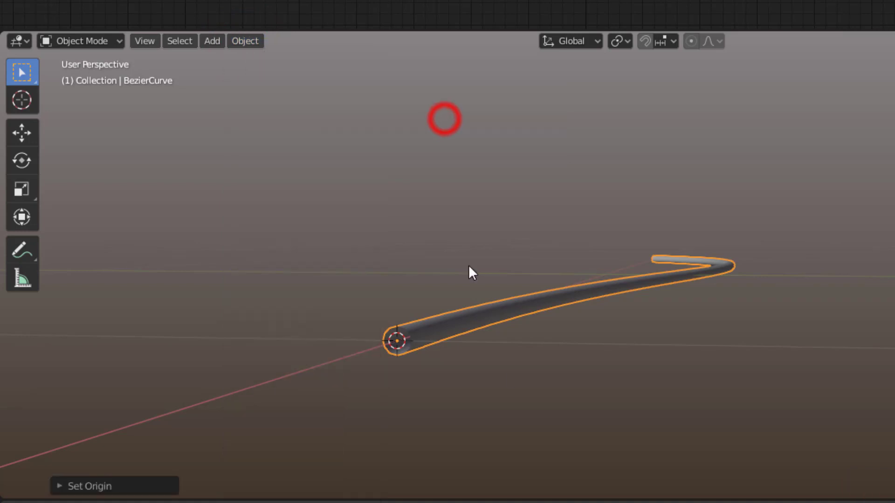
middle_drag(470, 267, 361, 411)
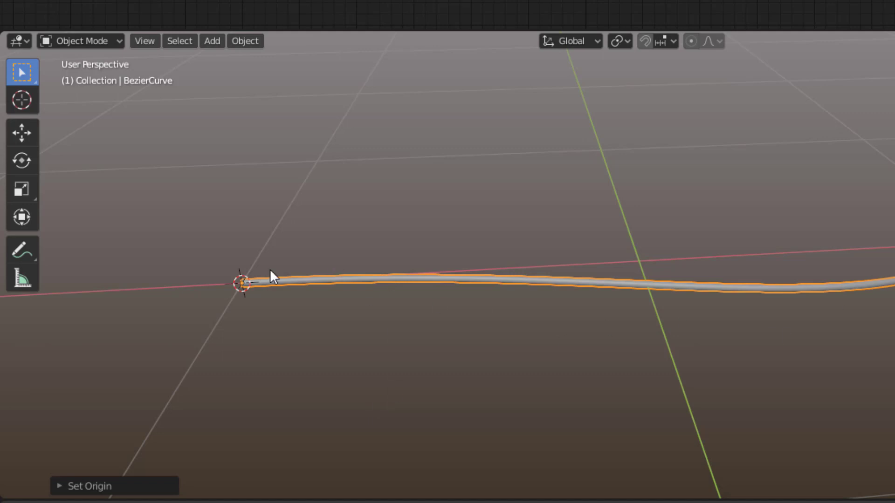
- Enter Weight Paint mode and paint full weight along the curve's body and left tip
click(62, 40)
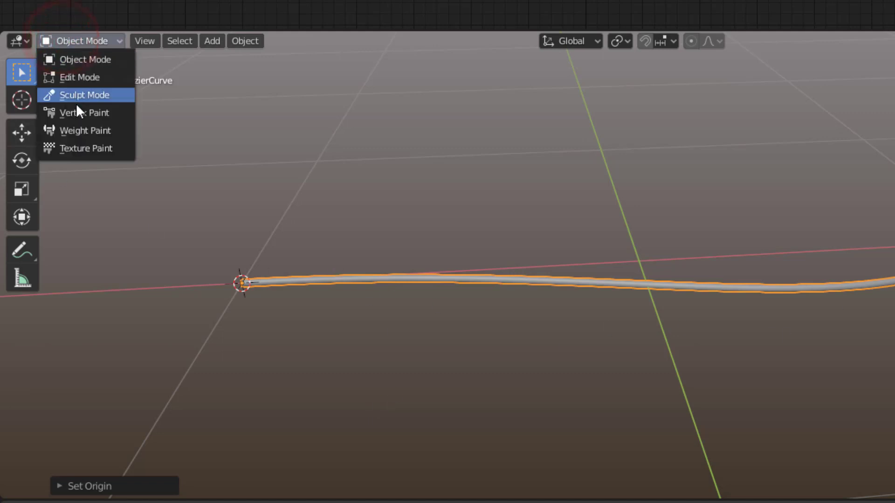
click(81, 130)
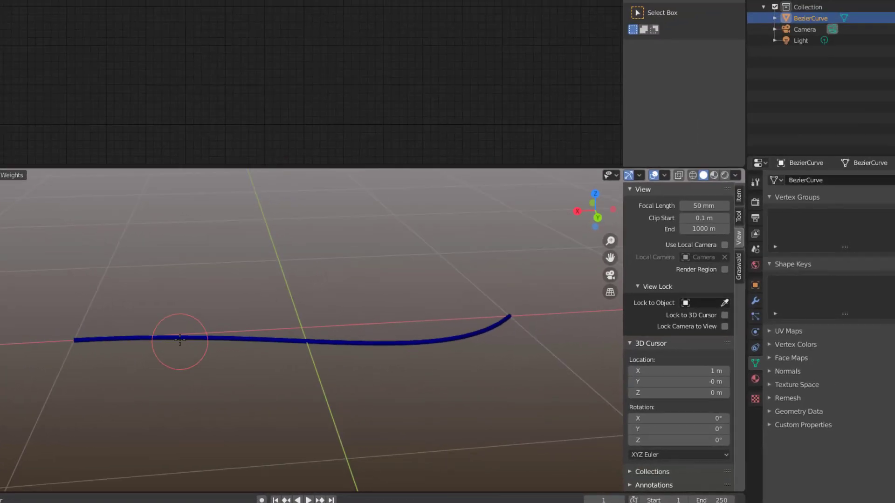
drag(180, 340, 289, 342)
mouse_move(504, 321)
mouse_down()
mouse_move(375, 346)
mouse_move(283, 344)
mouse_move(410, 350)
mouse_move(499, 320)
mouse_move(436, 350)
mouse_move(430, 343)
mouse_up()
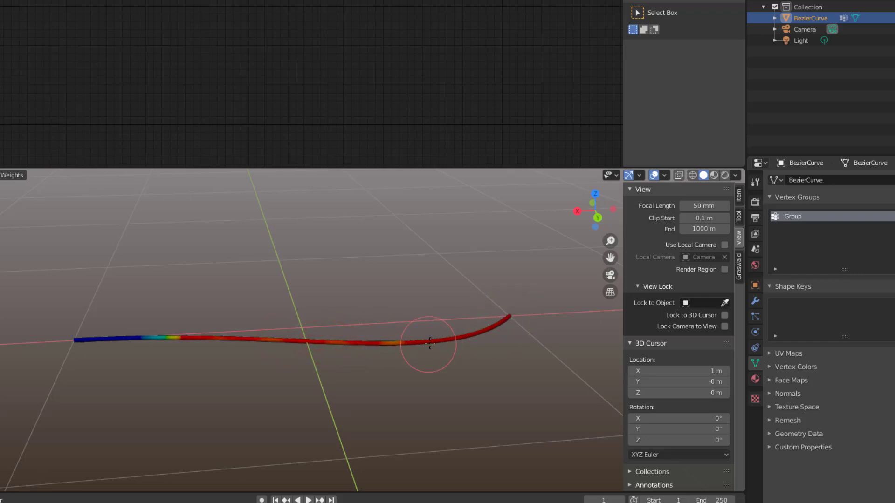
middle_drag(396, 340, 107, 332)
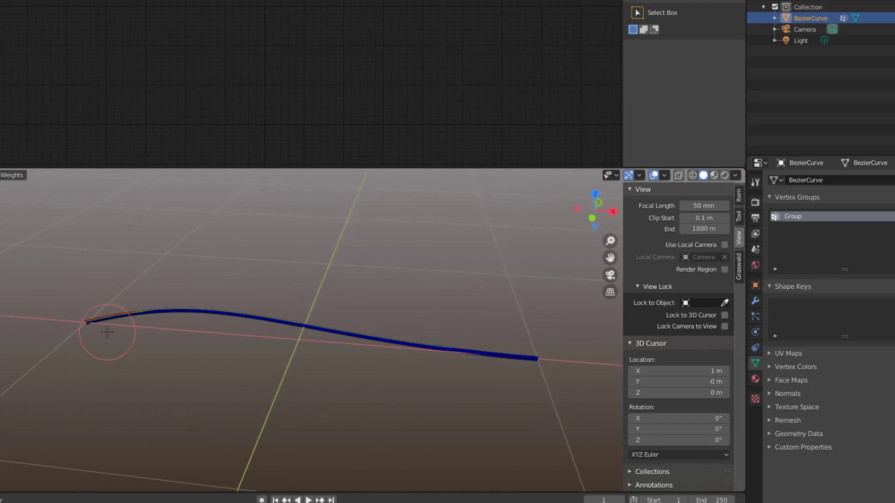
mouse_move(107, 332)
mouse_down()
mouse_move(94, 313)
mouse_move(247, 316)
mouse_move(386, 335)
mouse_move(197, 312)
mouse_move(300, 320)
mouse_move(223, 310)
mouse_move(102, 321)
mouse_up()
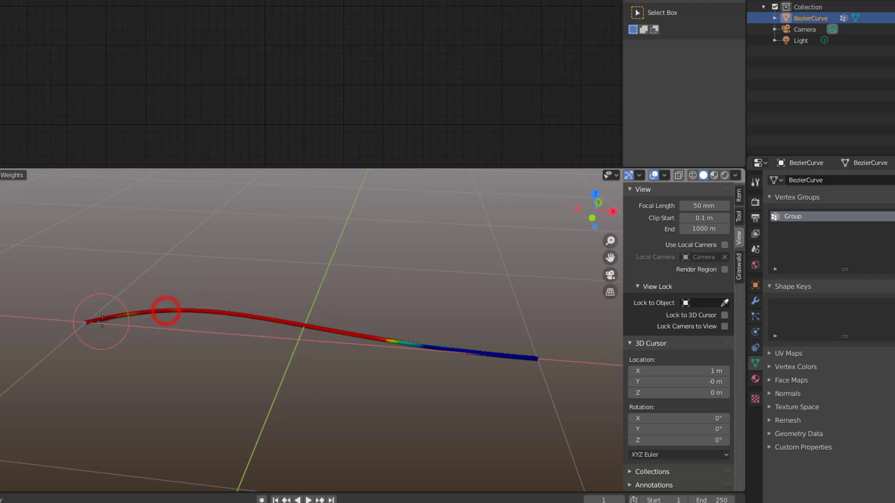
- Paint the curve's green and blue upper part to full weight, then return to Object Mode
mouse_move(80, 319)
middle_down()
mouse_move(168, 372)
mouse_move(263, 277)
mouse_move(247, 178)
mouse_move(284, 308)
middle_up()
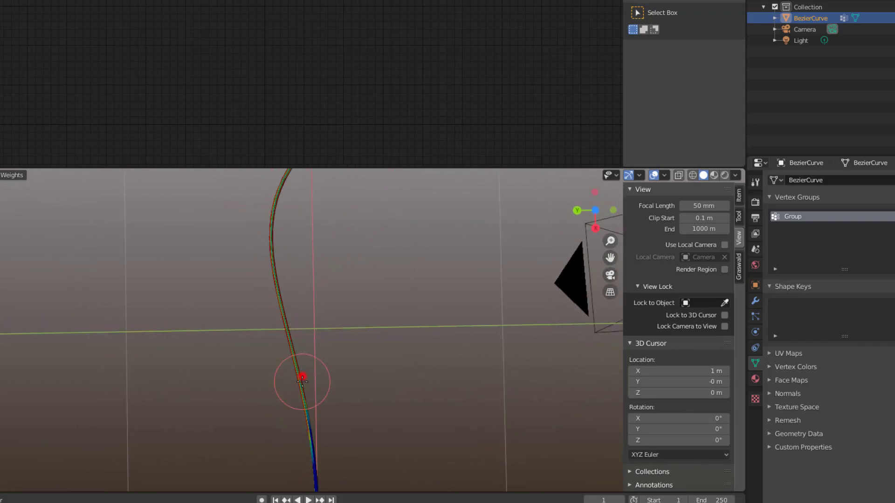
mouse_move(302, 381)
mouse_down()
mouse_move(268, 207)
mouse_move(267, 284)
mouse_move(270, 242)
mouse_move(276, 289)
mouse_up()
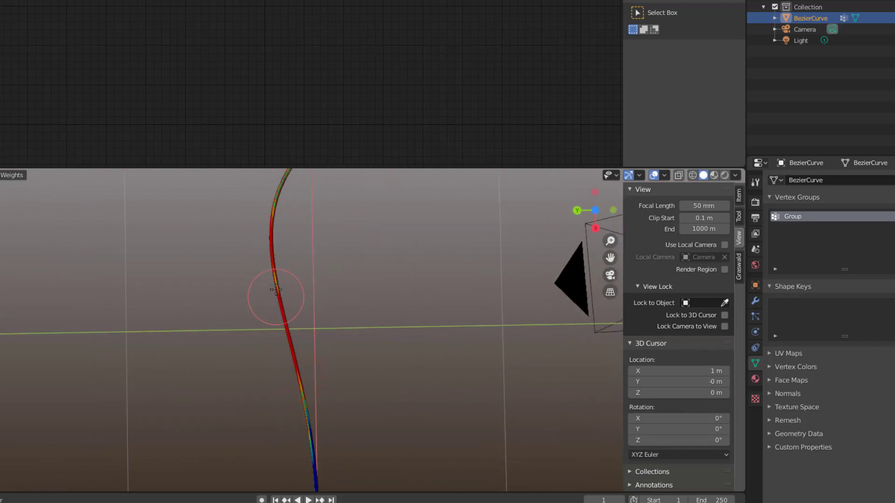
middle_drag(313, 247, 293, 260)
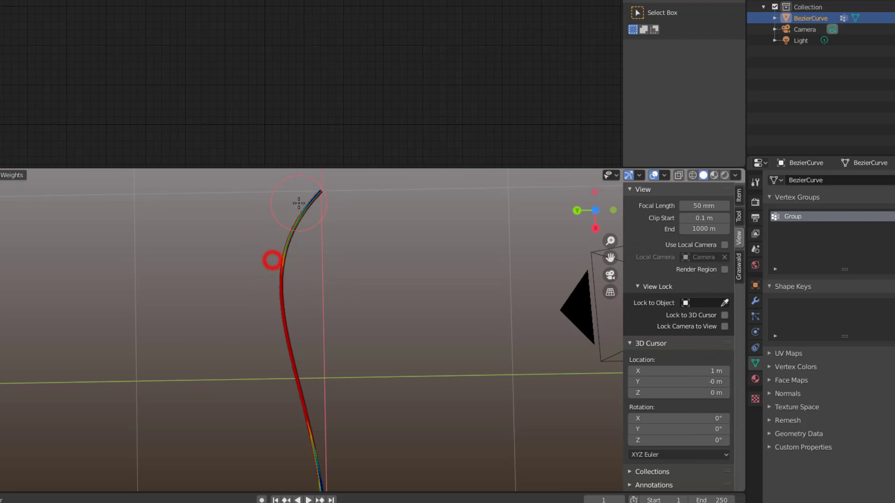
mouse_move(275, 298)
mouse_down()
mouse_move(316, 191)
mouse_move(318, 213)
mouse_move(307, 204)
mouse_move(319, 190)
mouse_up()
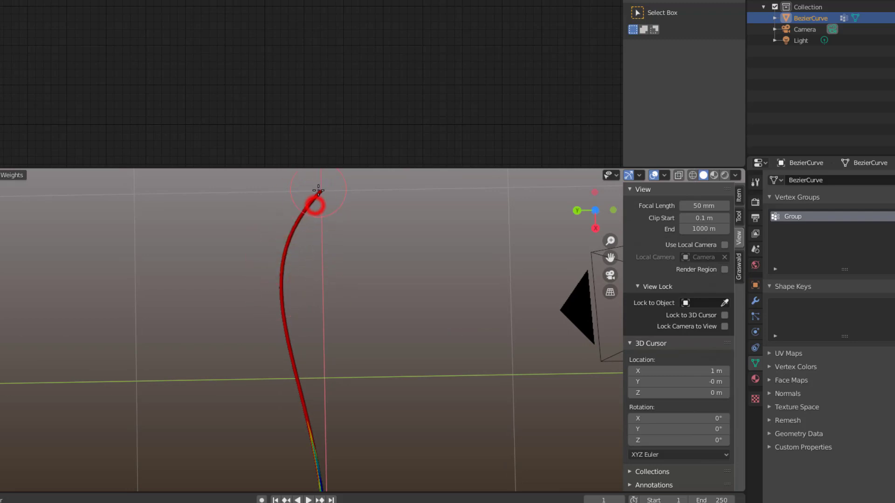
middle_drag(310, 201, 422, 196)
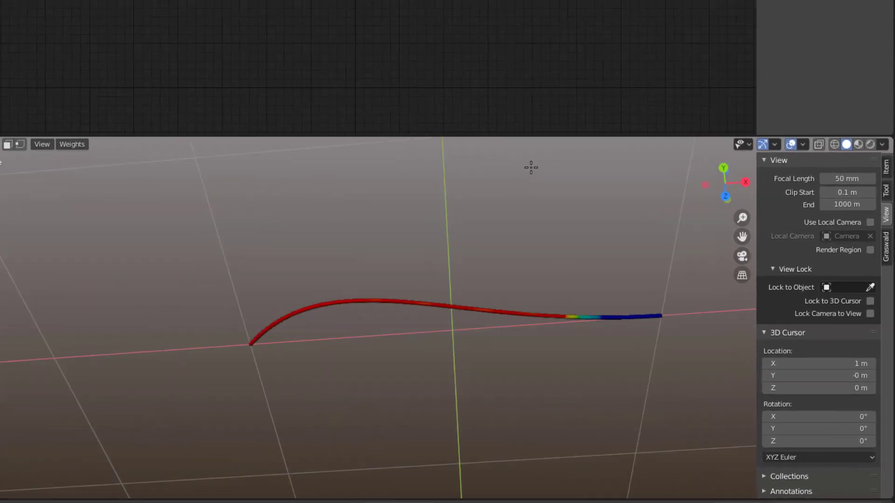
middle_drag(531, 168, 514, 412)
scroll(262, 368, up, 2)
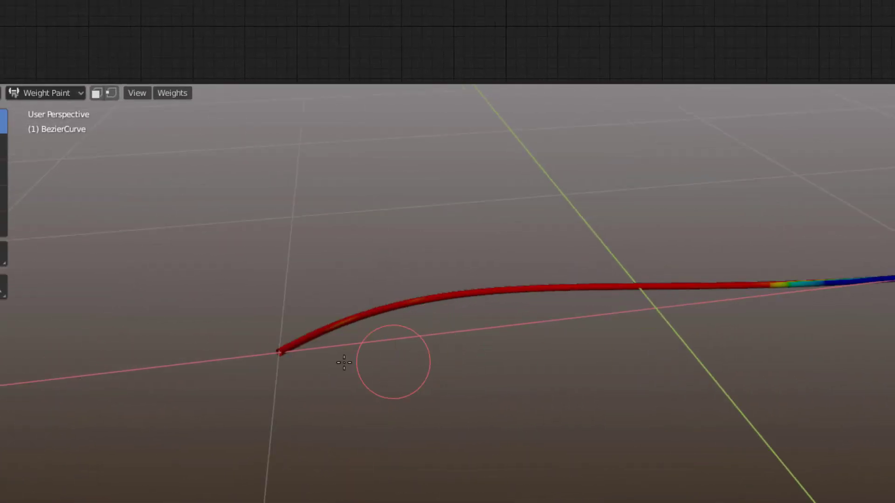
click(27, 91)
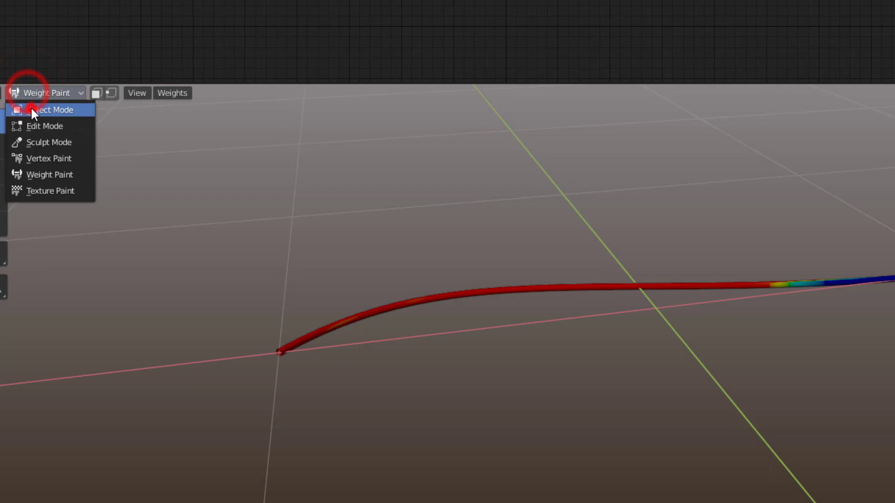
click(31, 110)
- Add a new Hair particle system to the curve
mouse_move(528, 456)
middle_down()
mouse_move(561, 443)
mouse_move(440, 458)
middle_up()
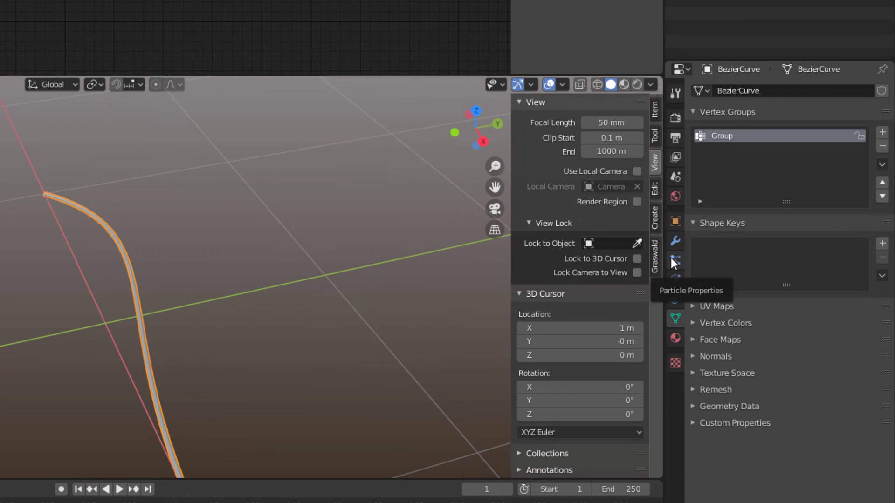
click(674, 260)
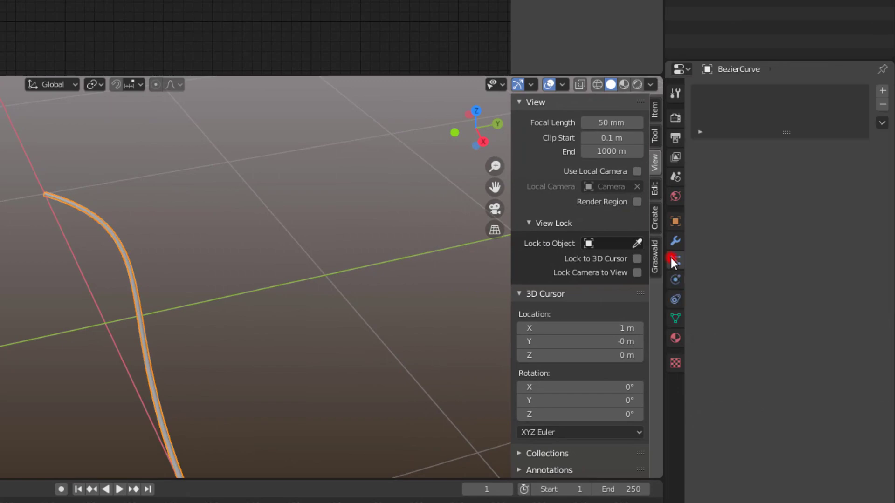
click(883, 92)
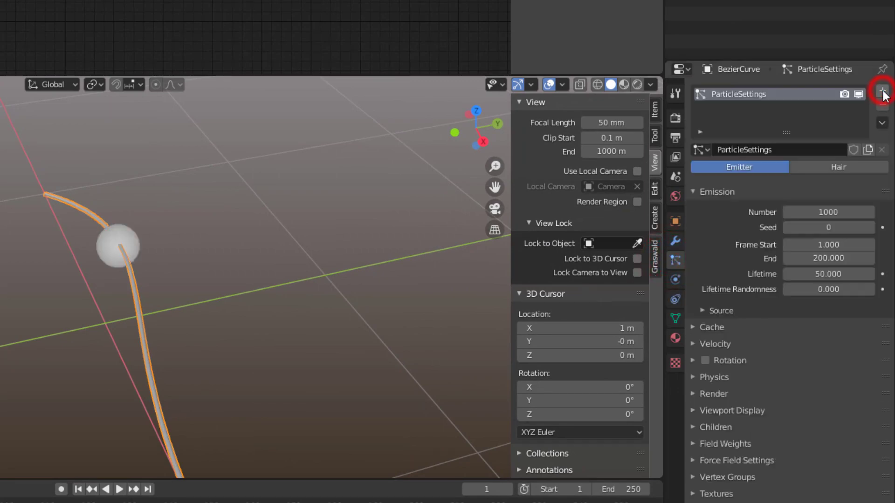
click(846, 163)
middle_drag(505, 266, 196, 384)
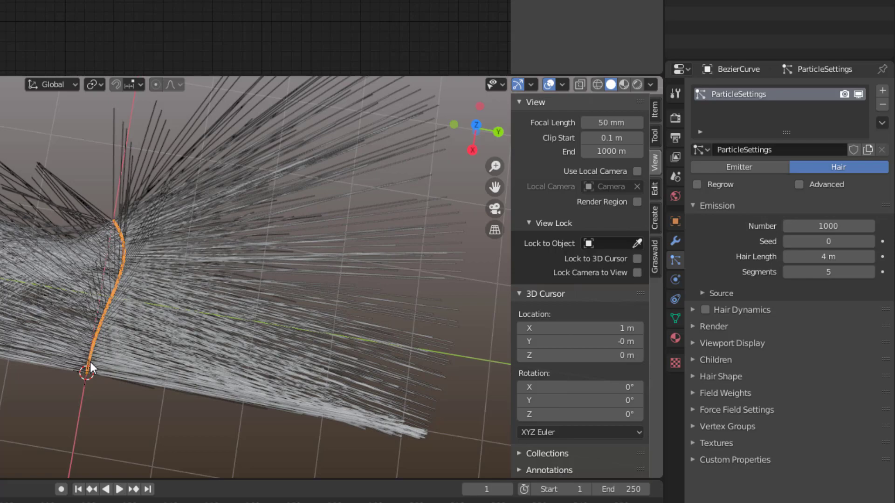
- Set the hair Density vertex group to Group and shorten Hair Length to 0.38 m
click(687, 425)
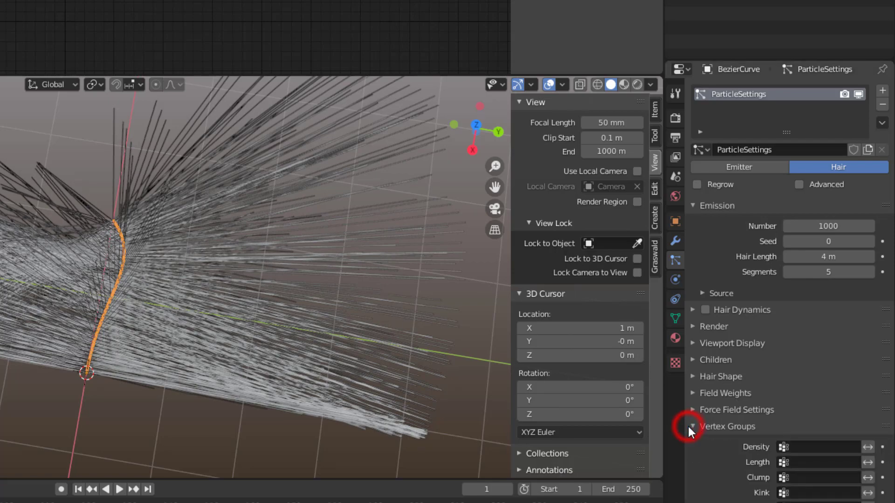
click(810, 448)
click(746, 304)
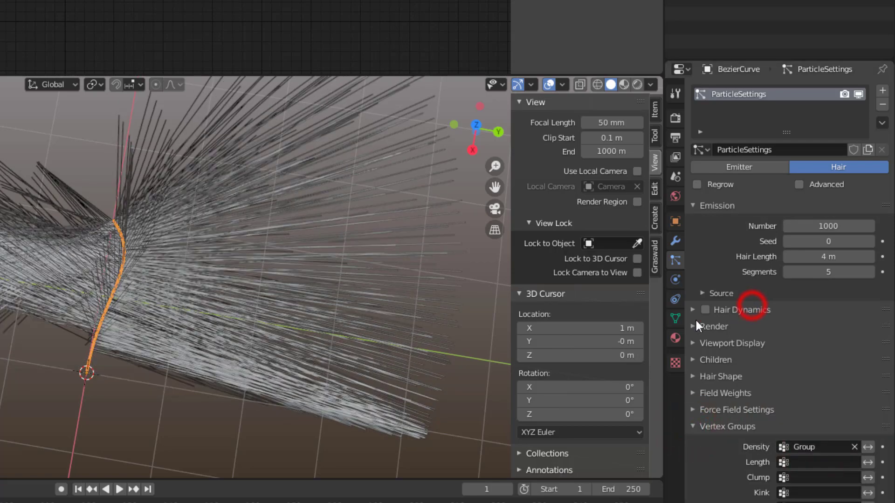
middle_drag(167, 373, 56, 440)
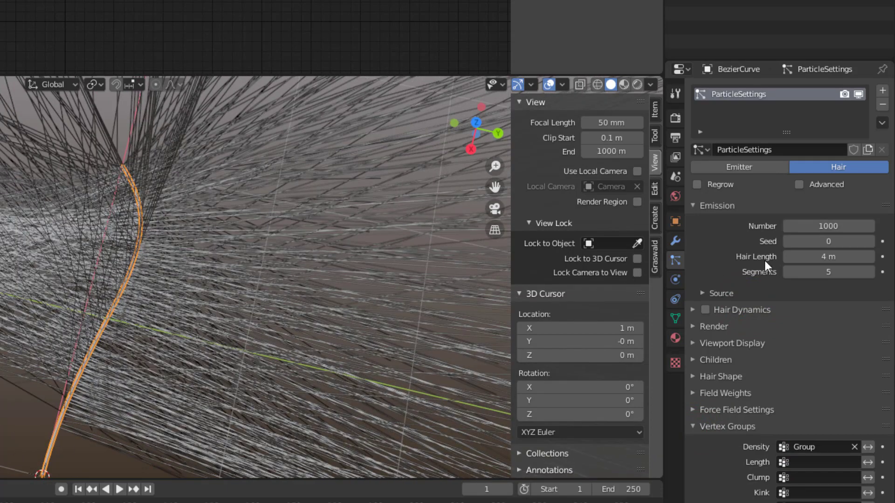
drag(846, 255, 784, 256)
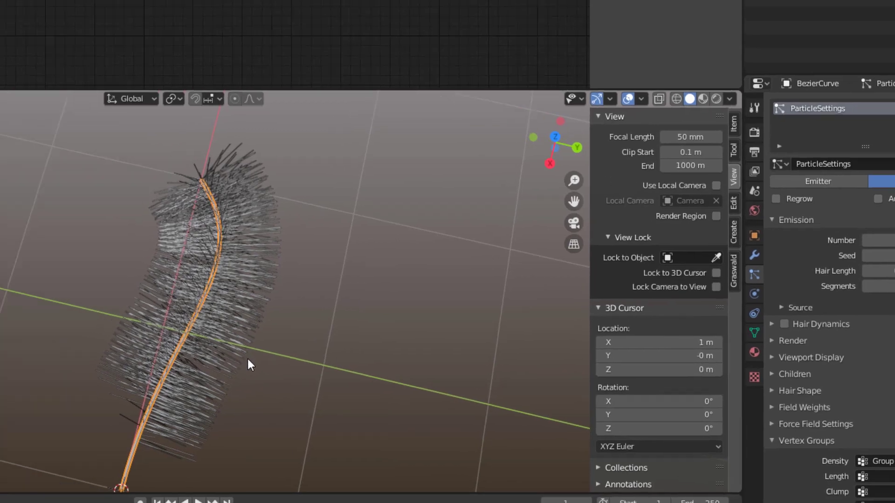
- Enter Particle Edit mode and comb the lower strands upward toward the tip
middle_drag(247, 359, 525, 413)
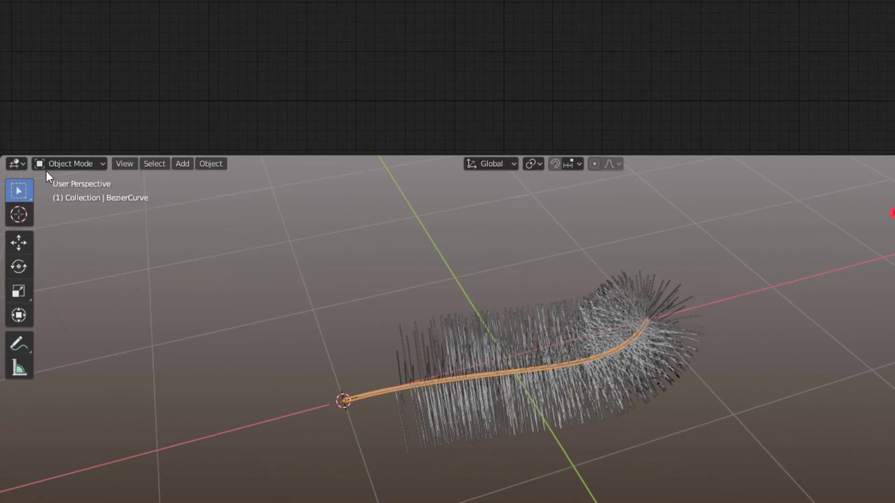
click(62, 161)
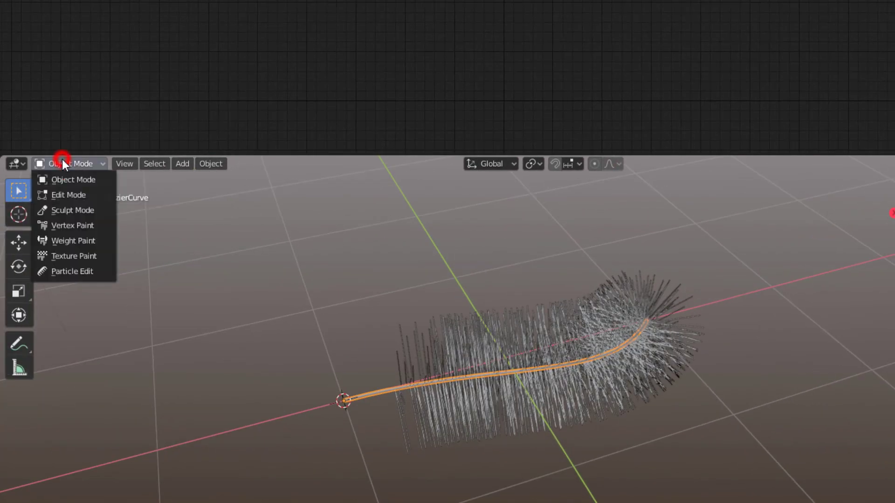
click(83, 272)
middle_drag(260, 387, 456, 458)
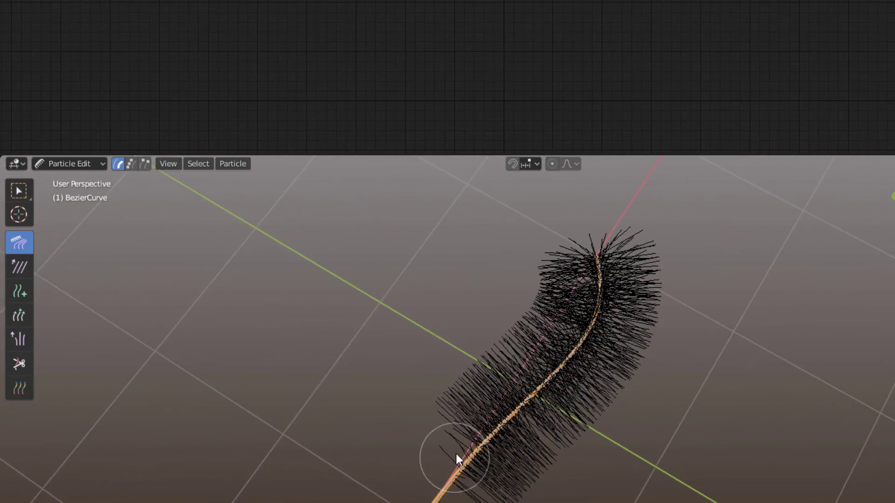
drag(456, 454, 514, 314)
mouse_move(535, 351)
mouse_down()
mouse_move(571, 252)
mouse_move(540, 369)
mouse_up()
drag(476, 482, 566, 480)
mouse_move(534, 450)
mouse_down()
mouse_move(616, 404)
mouse_move(594, 412)
mouse_move(653, 336)
mouse_up()
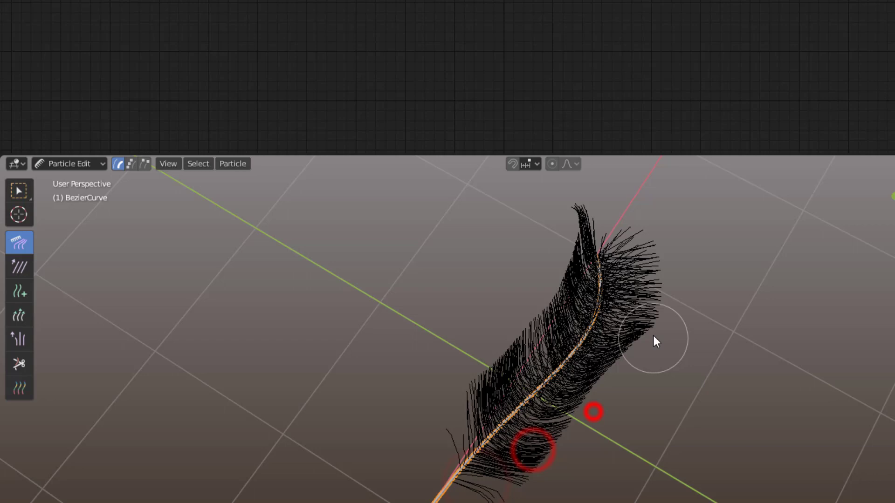
- Comb the right-edge strands inward and draw the feather tip into a single point
drag(629, 370, 678, 276)
mouse_move(655, 310)
mouse_down()
mouse_move(652, 236)
mouse_move(633, 256)
mouse_move(634, 211)
mouse_up()
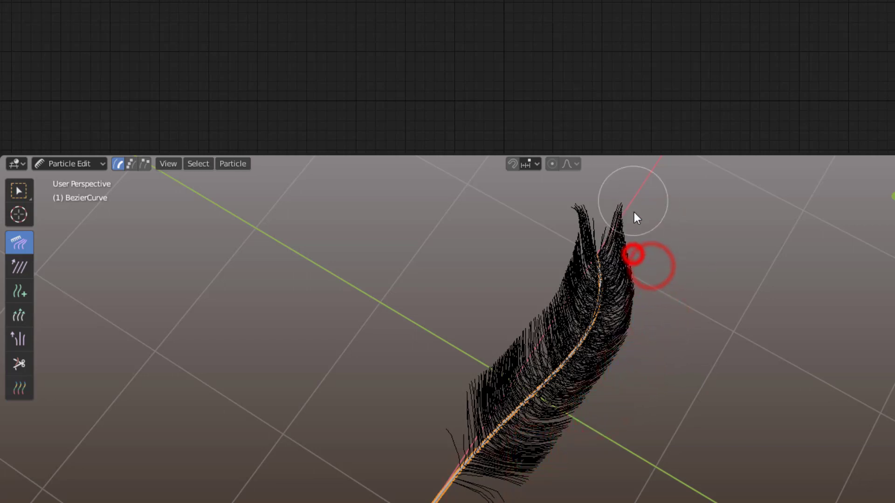
mouse_move(621, 266)
mouse_down()
mouse_move(613, 223)
mouse_move(623, 225)
mouse_move(625, 184)
mouse_up()
drag(616, 216, 620, 242)
drag(628, 297, 628, 302)
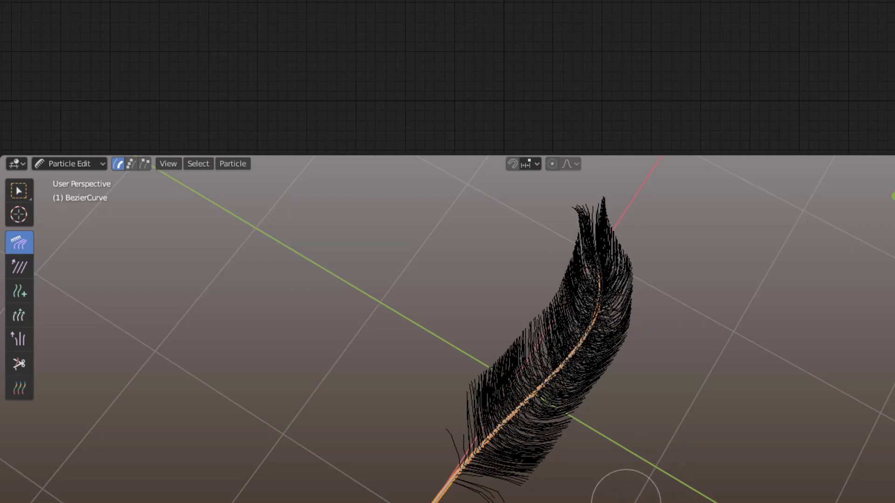
middle_drag(625, 499, 537, 293)
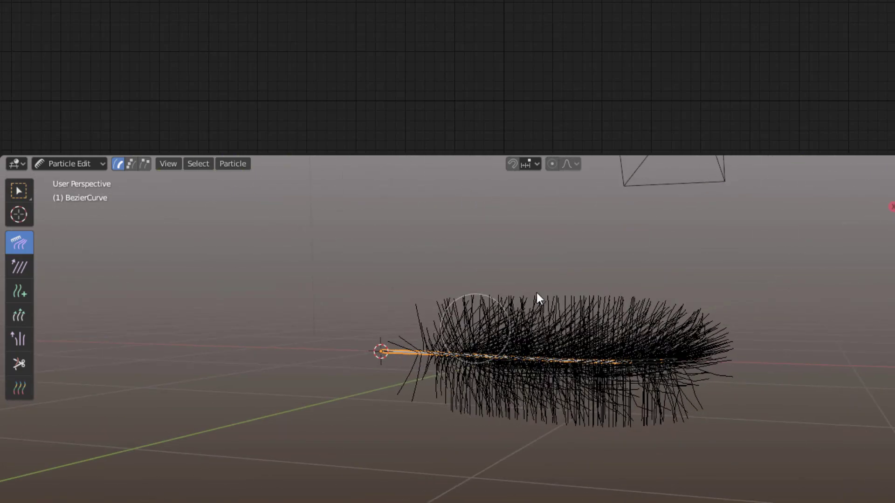
- Trim the overlong strands along the feather's top and below the shaft with the Cut tool
click(17, 357)
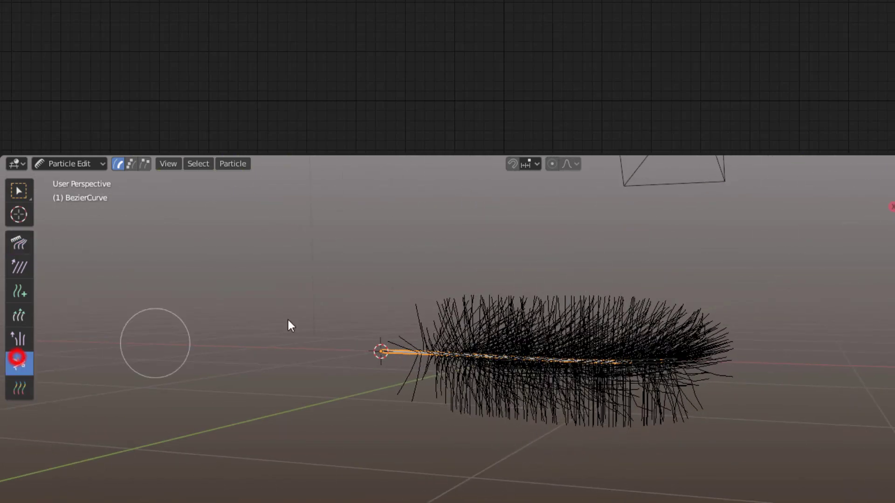
mouse_move(411, 296)
mouse_down()
mouse_move(739, 307)
mouse_move(571, 314)
mouse_move(429, 305)
mouse_up()
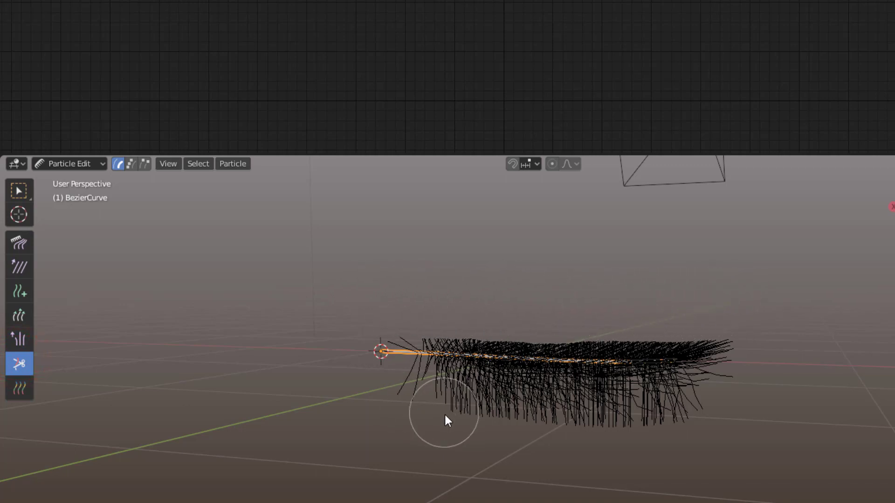
drag(409, 400, 717, 415)
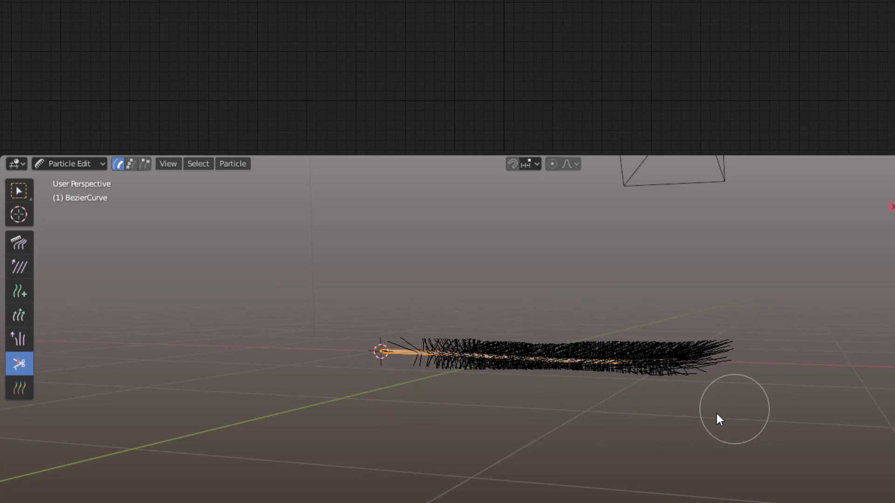
middle_drag(396, 368, 402, 406)
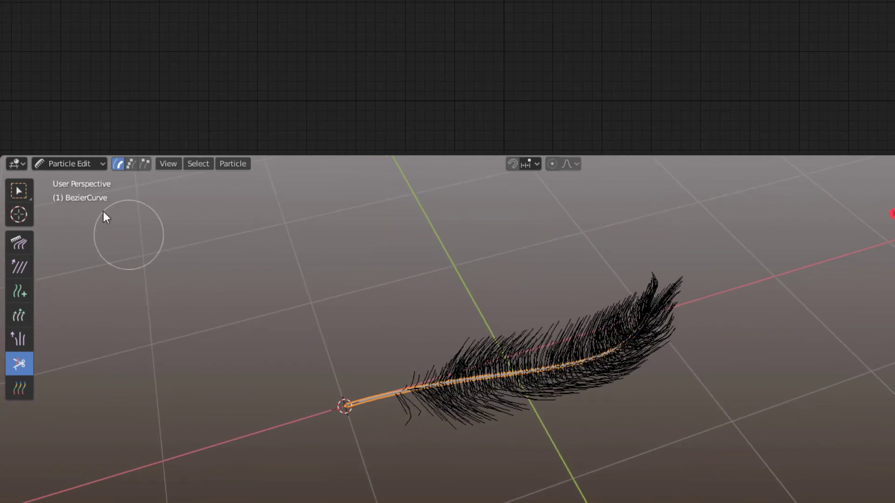
click(62, 161)
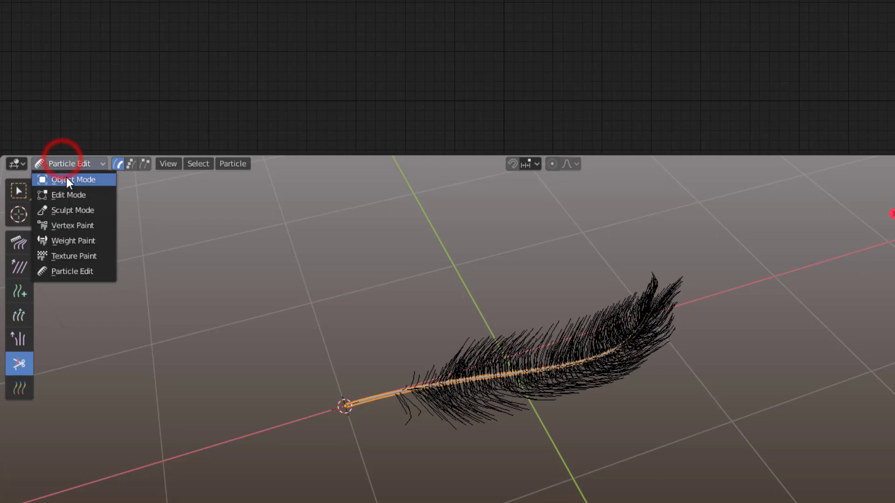
- Switch back to Object Mode and set the Render Engine to Cycles
click(66, 179)
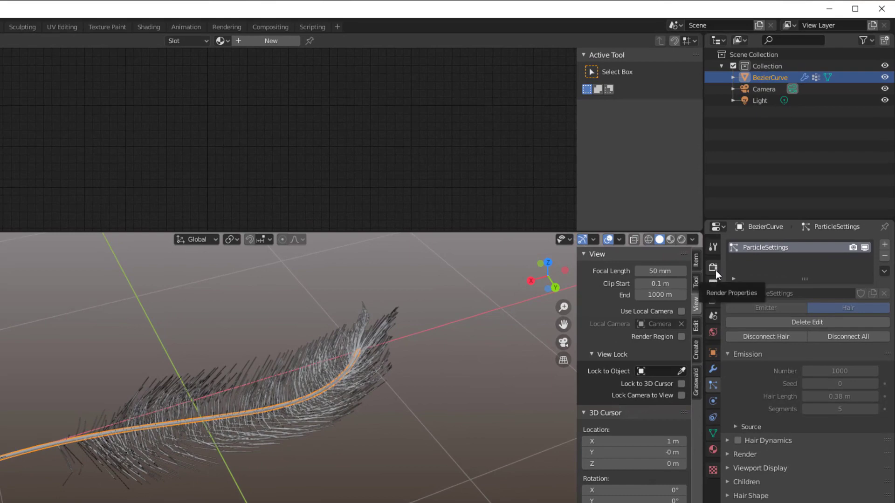
click(714, 268)
click(838, 247)
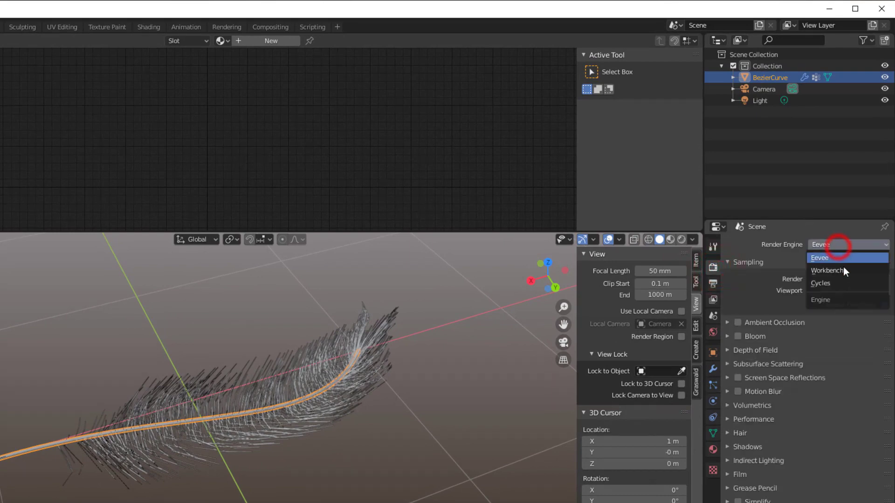
click(842, 285)
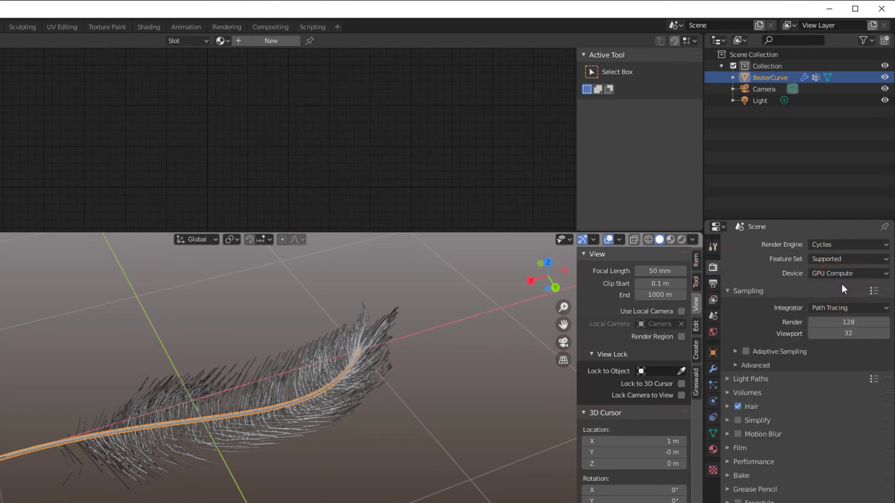
- Create a new material for the feather curve and delete its default Principled BSDF node
click(713, 450)
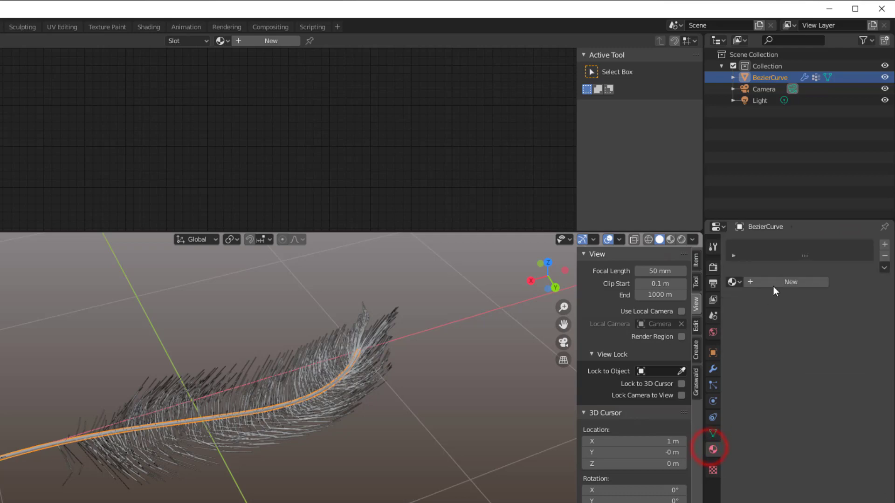
click(785, 279)
scroll(457, 163, up, 3)
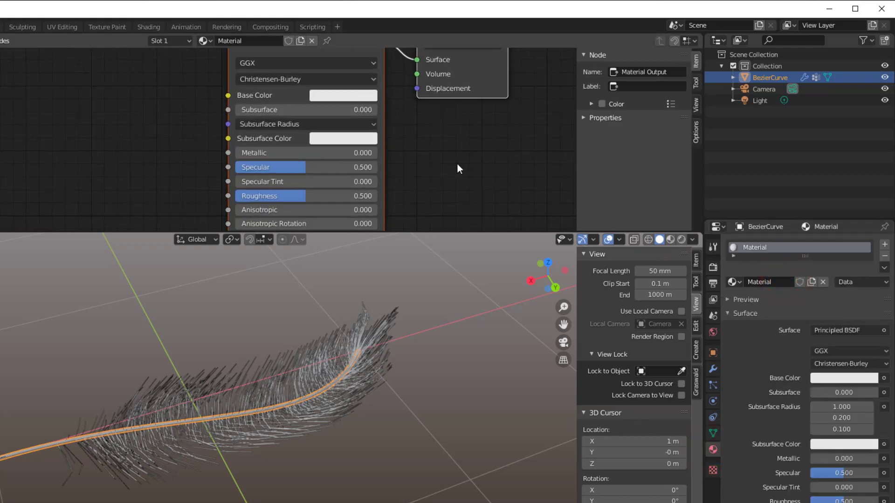
scroll(457, 164, down, 3)
scroll(286, 58, up, 2)
drag(253, 96, 234, 94)
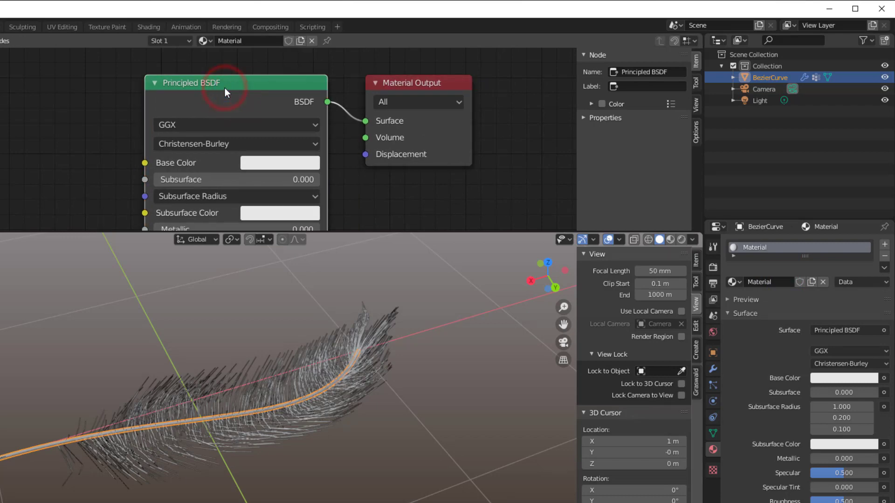
key(x)
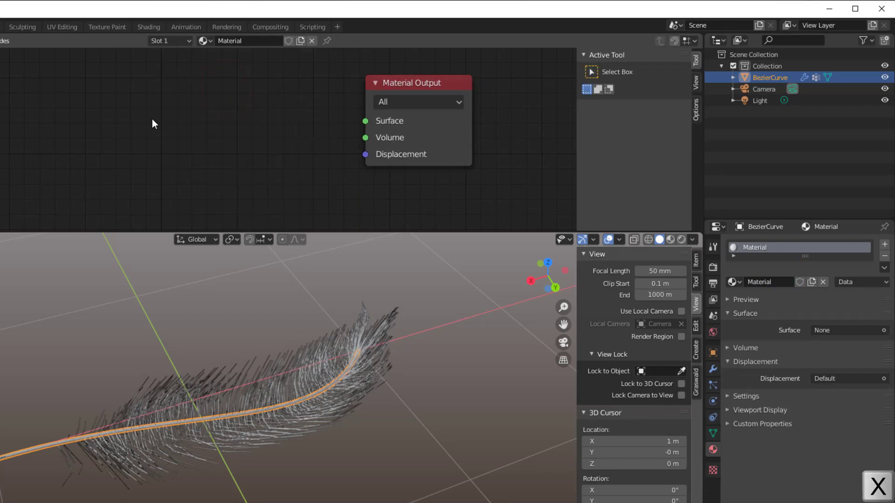
- Add a Principled Hair BSDF wired to the material Surface and preview in Rendered shading
key(shift+a)
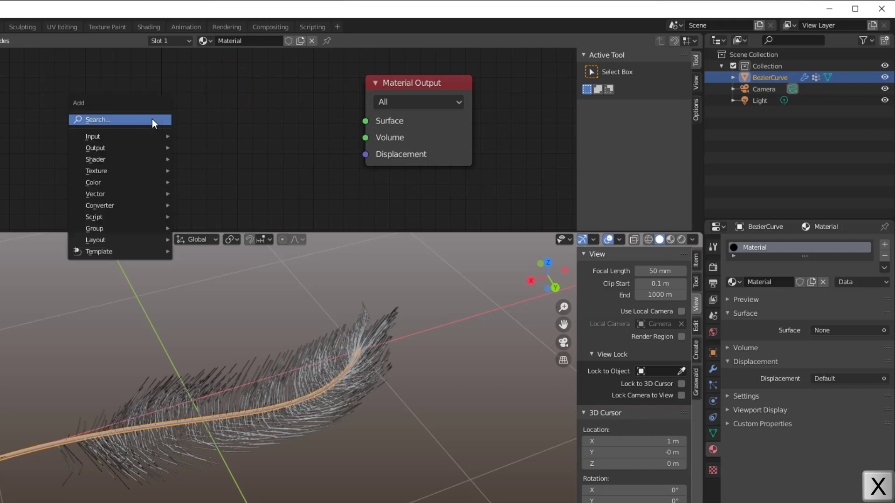
mouse_move(112, 161)
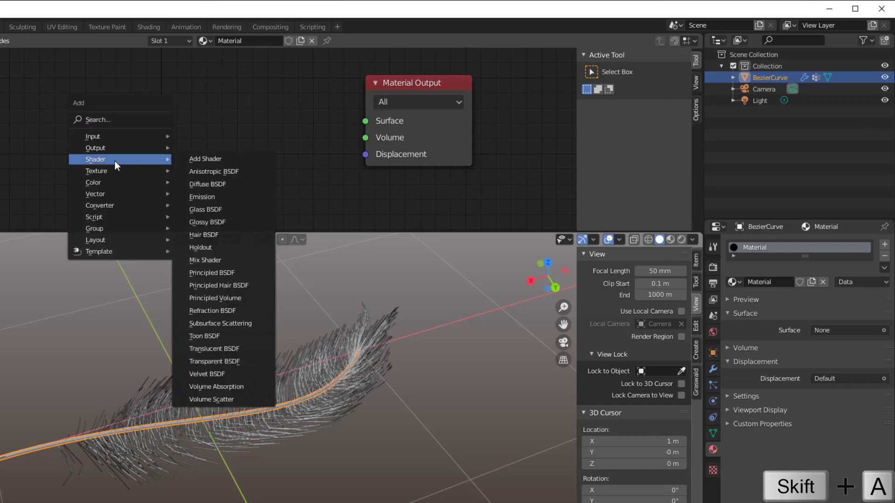
click(233, 286)
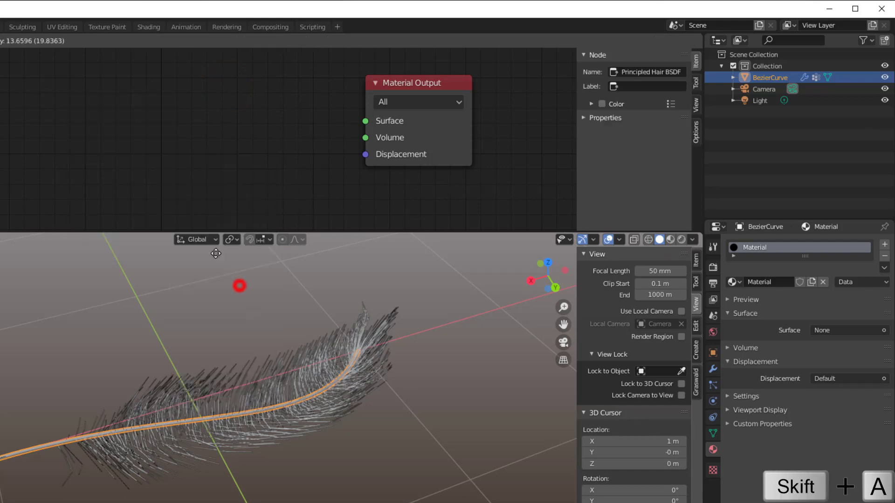
click(115, 75)
drag(297, 102, 366, 121)
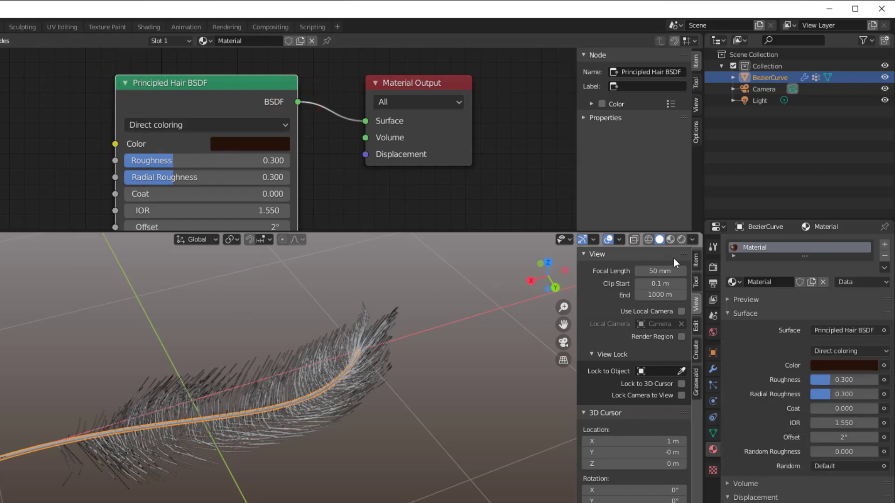
click(681, 240)
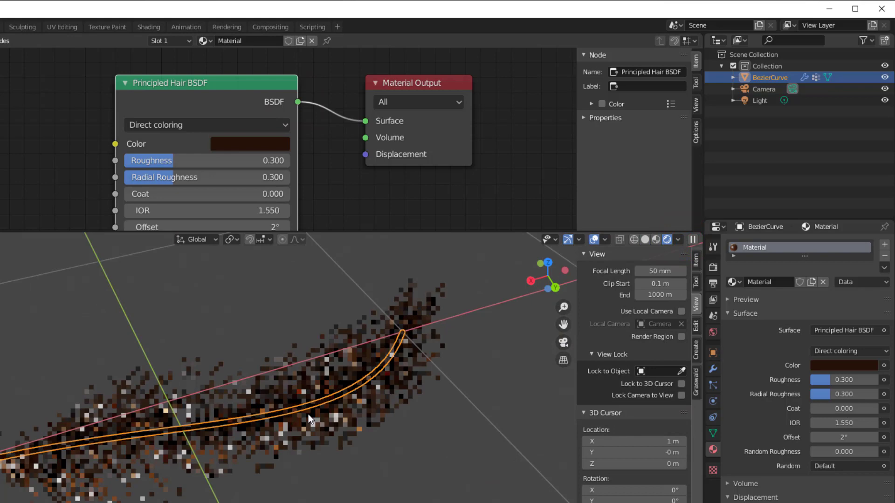
middle_drag(261, 357, 230, 279)
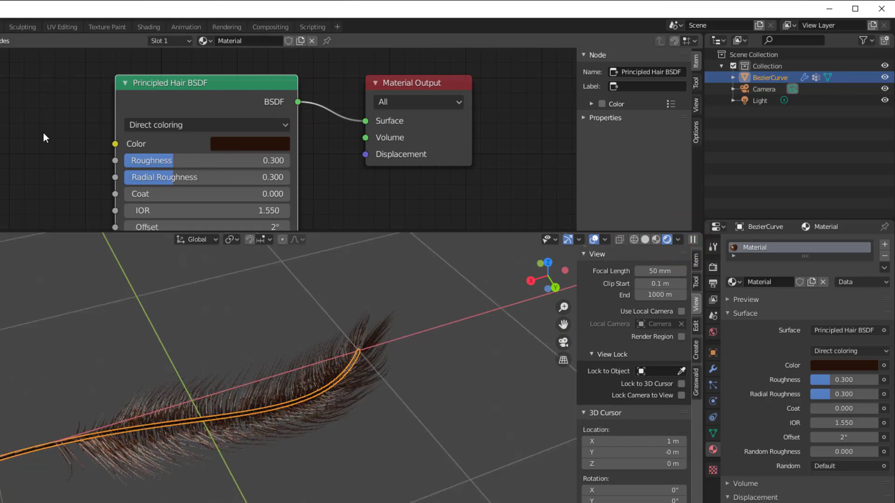
- Set the Principled Hair BSDF colour parametrization to Melanin concentration
middle_drag(53, 132, 184, 124)
click(287, 116)
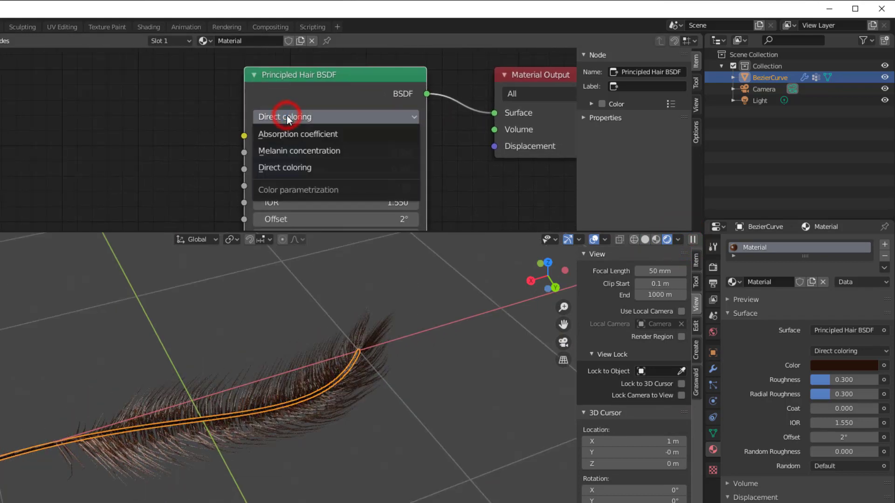
click(299, 151)
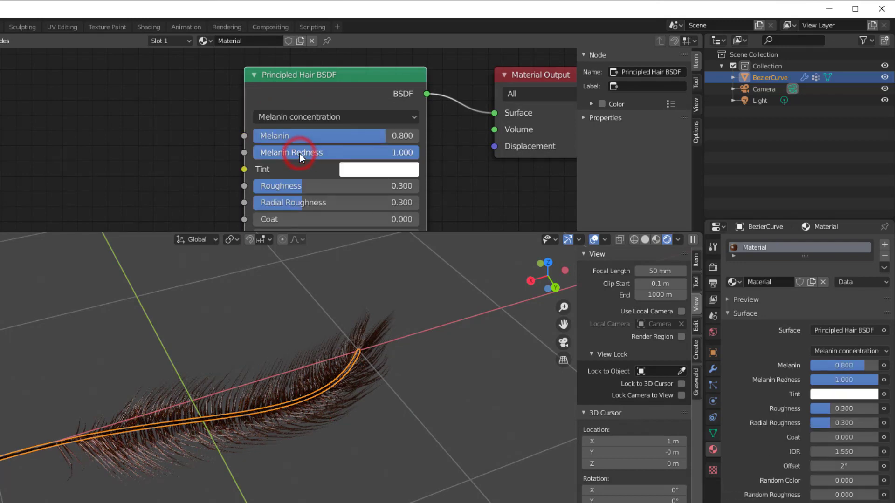
scroll(65, 171, down, 1)
middle_drag(66, 171, 146, 163)
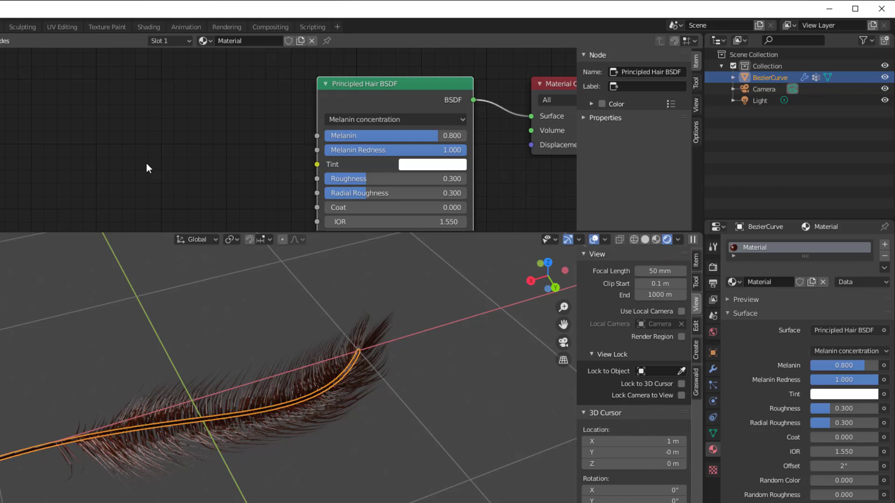
- Add a Wave Texture node and connect its Fac to the hair shader's Melanin
key(shift+a)
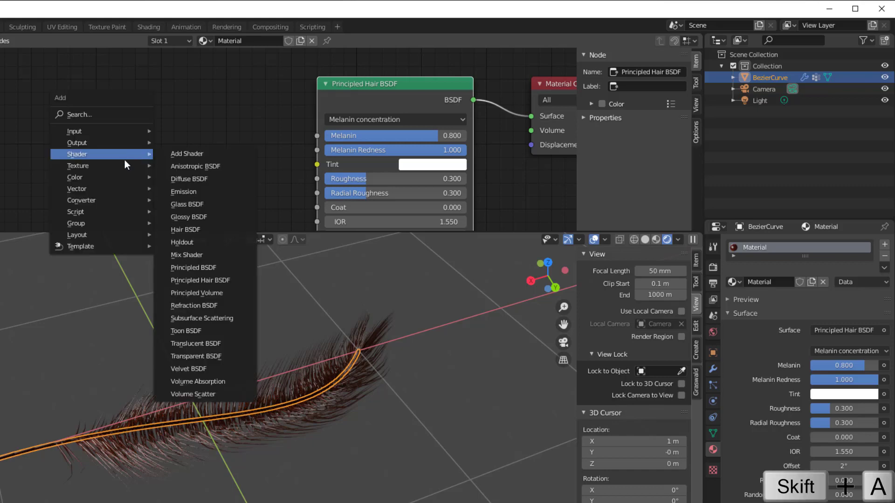
mouse_move(124, 165)
click(192, 316)
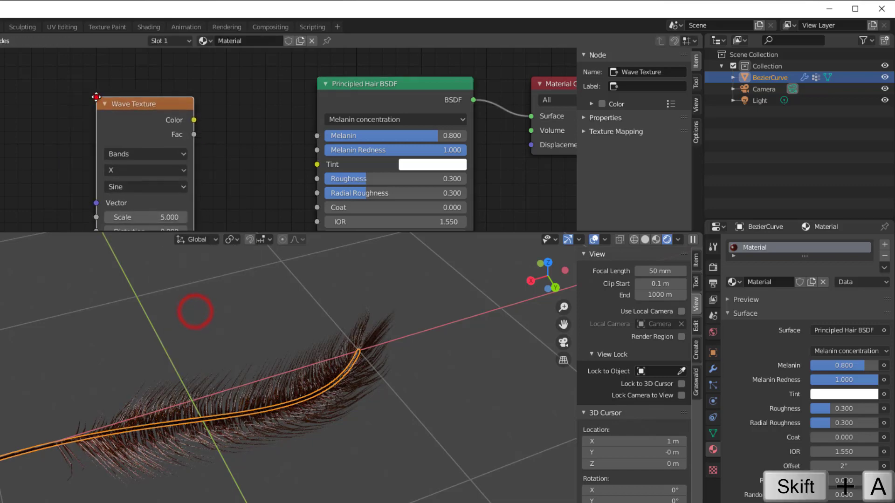
click(96, 97)
drag(194, 134, 317, 136)
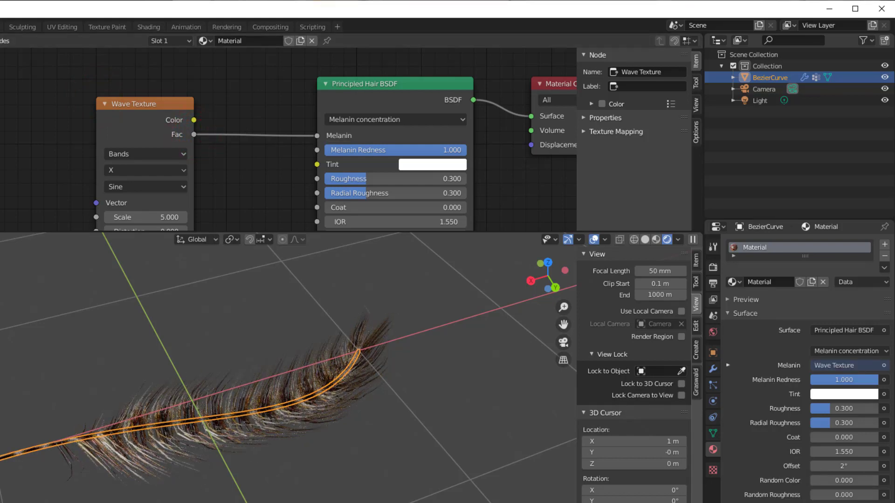
click(66, 448)
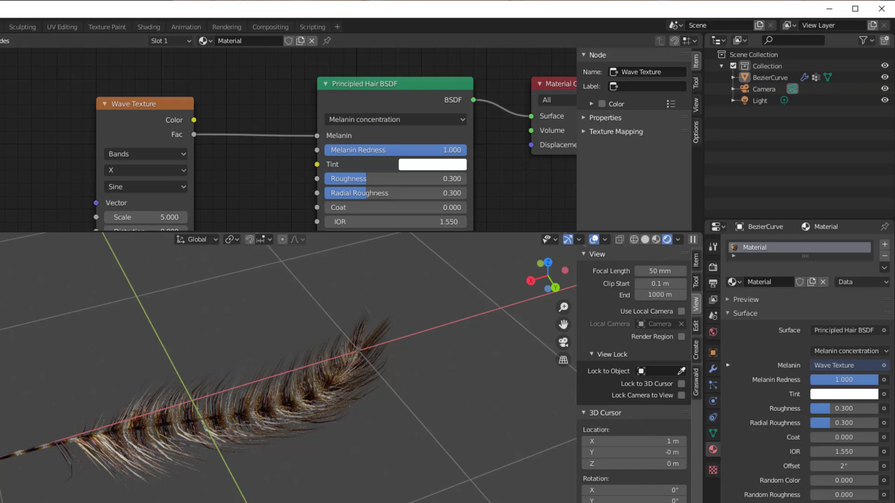
scroll(241, 488, down, 1)
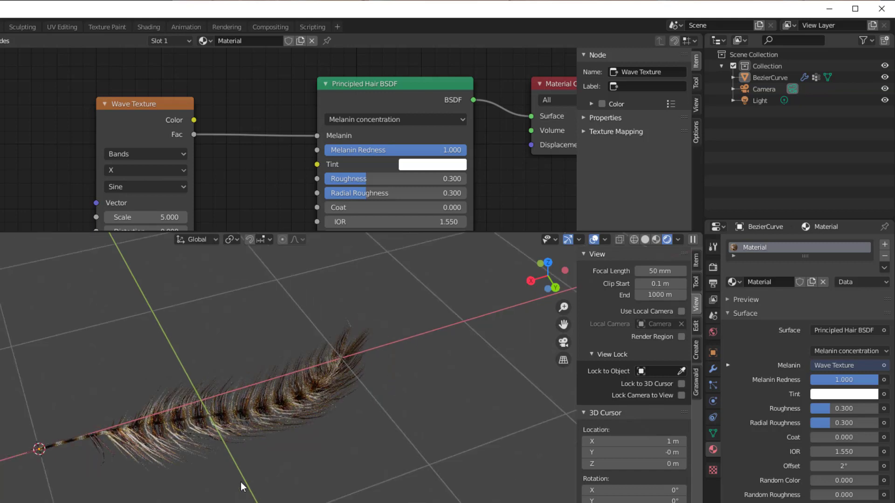
scroll(247, 427, down, 1)
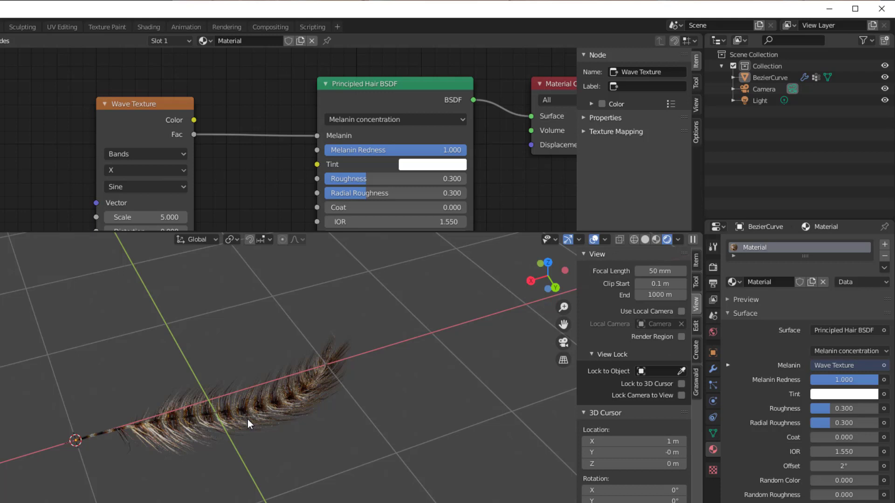
- Add a torus mesh whose ring encircles the base of the striped feather
key(shift+a)
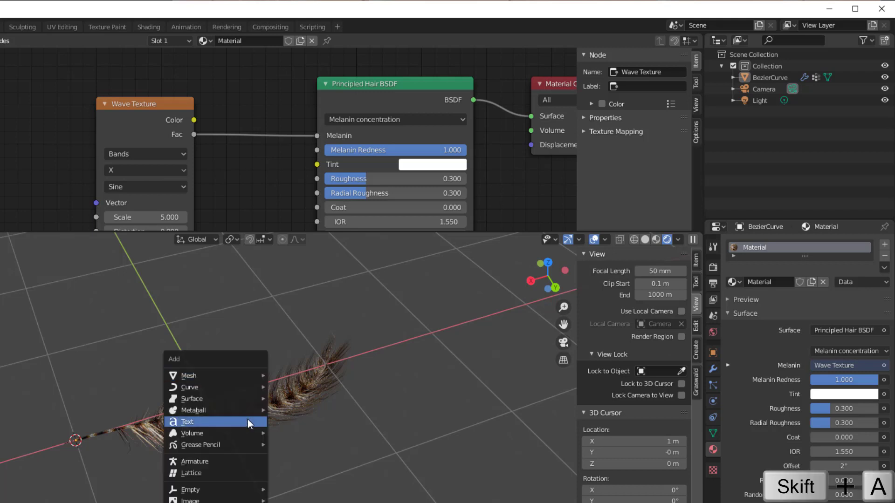
mouse_move(237, 371)
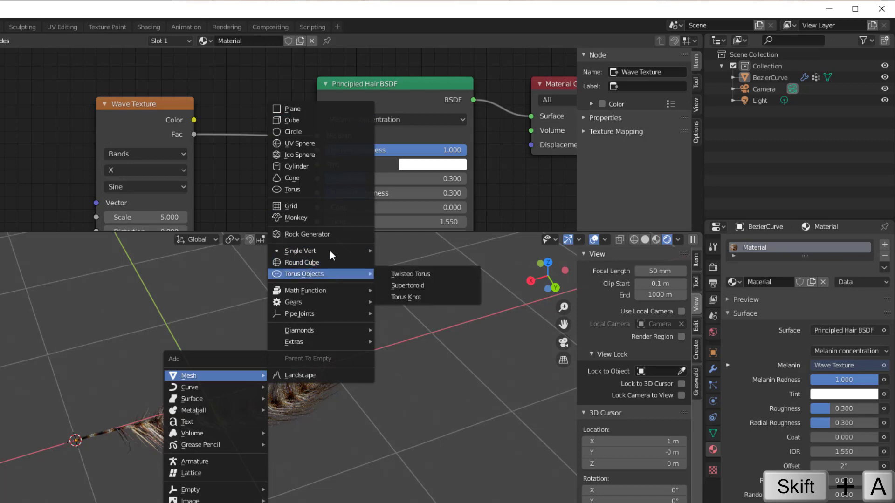
click(301, 188)
scroll(250, 373, down, 2)
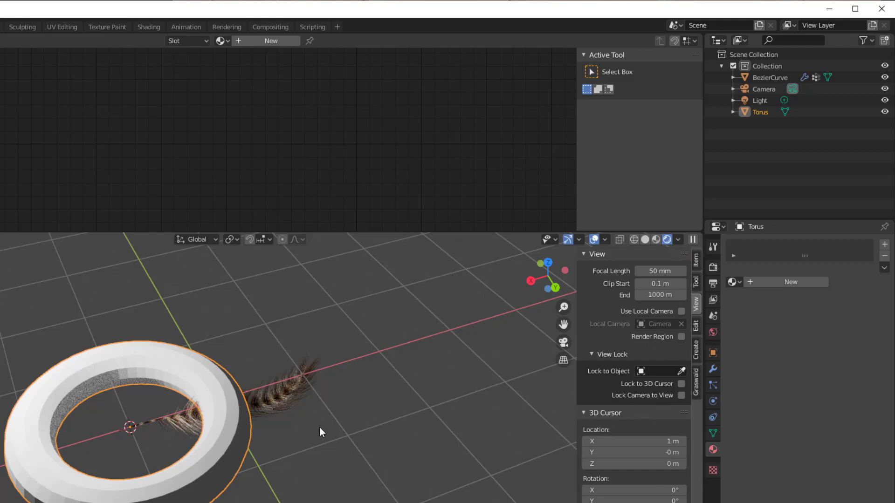
- Give the torus a Subdivision Surface modifier with Viewport level 2 and shade it smooth
click(713, 369)
click(755, 245)
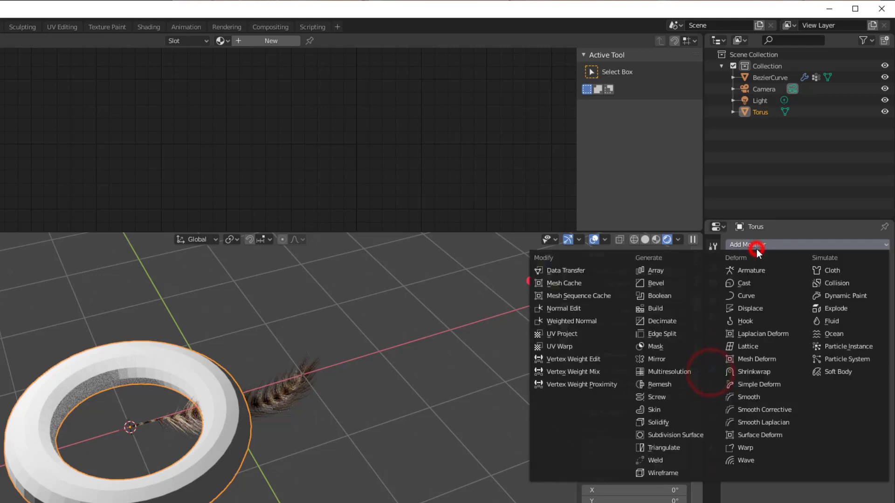
click(697, 432)
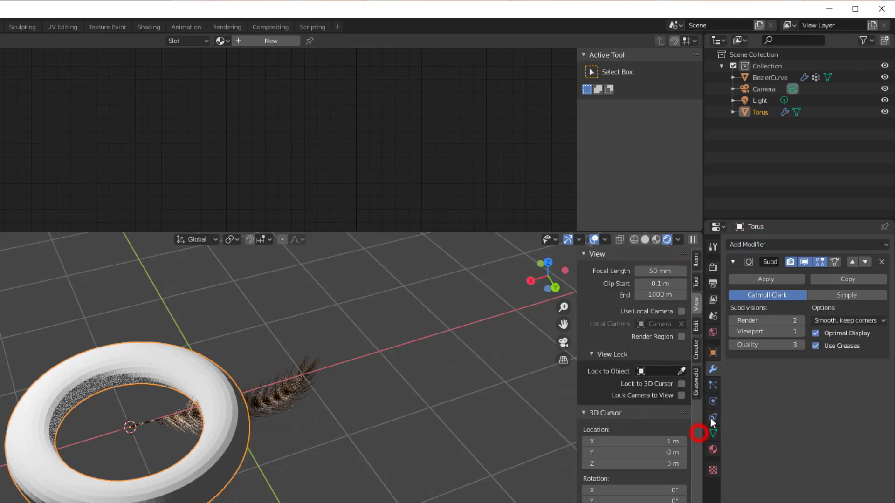
click(800, 332)
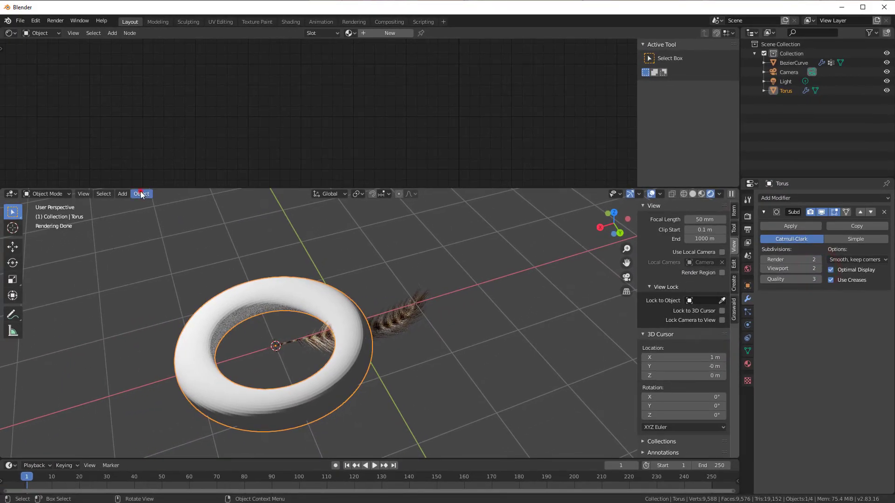
click(141, 194)
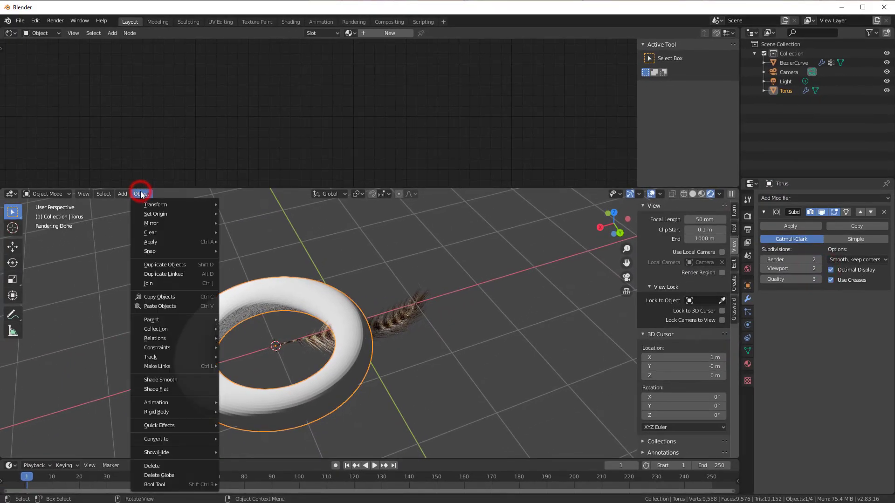
click(161, 380)
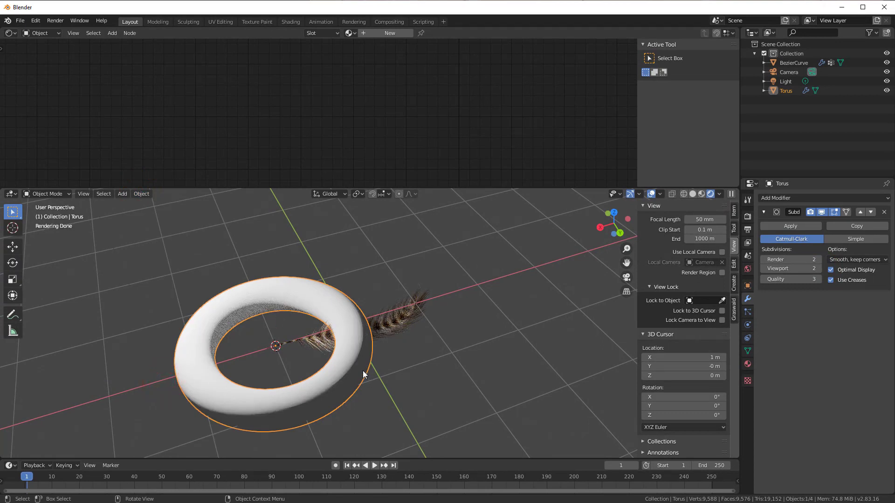
- Assign the torus a new material with black Base Color and view through the camera
click(747, 364)
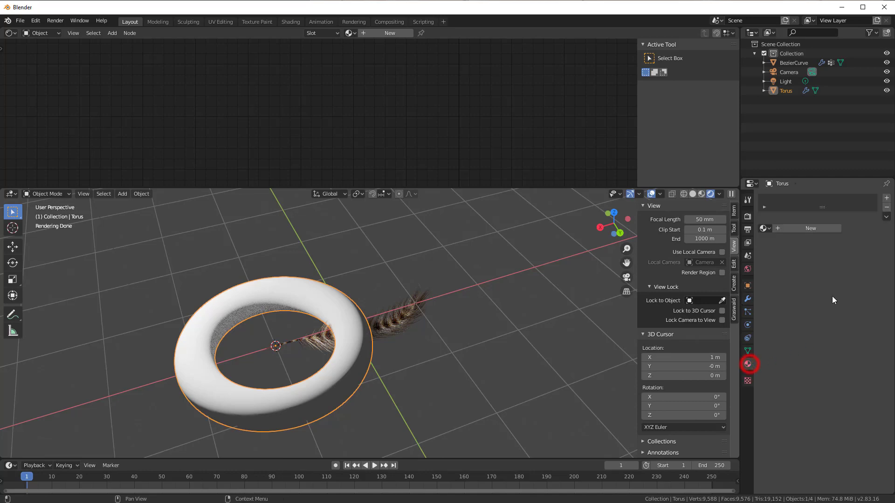
click(823, 228)
click(547, 125)
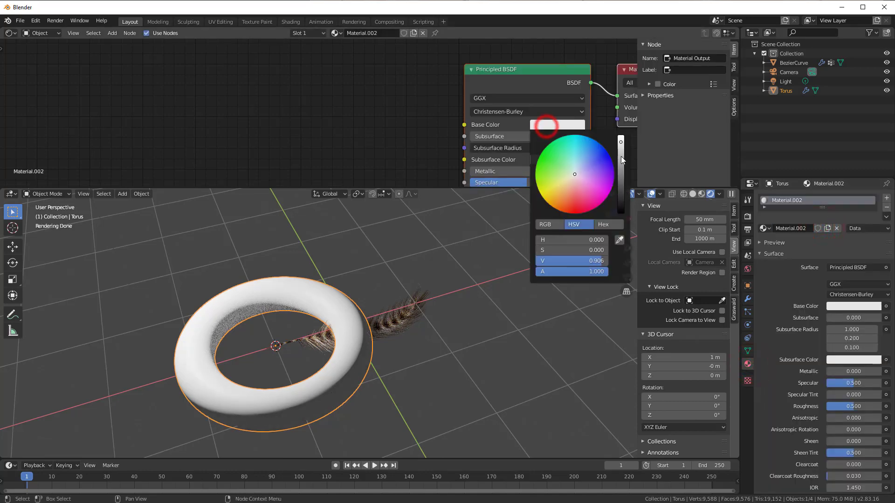
click(621, 212)
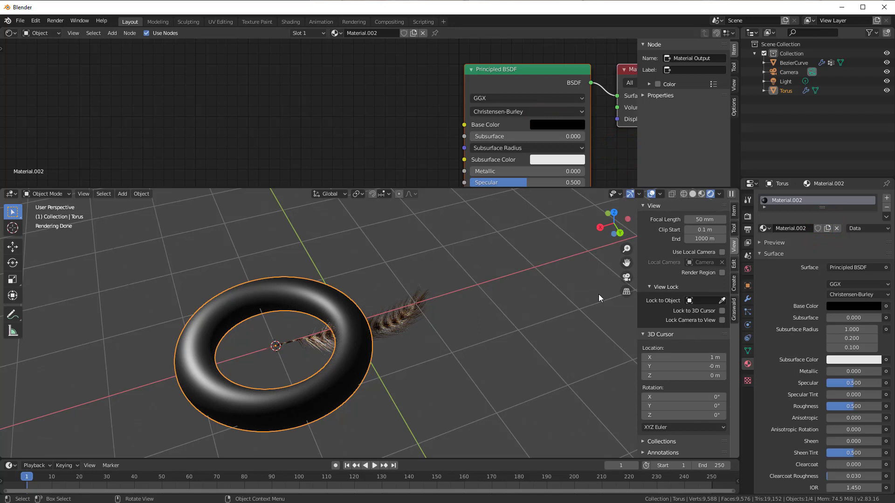
click(627, 278)
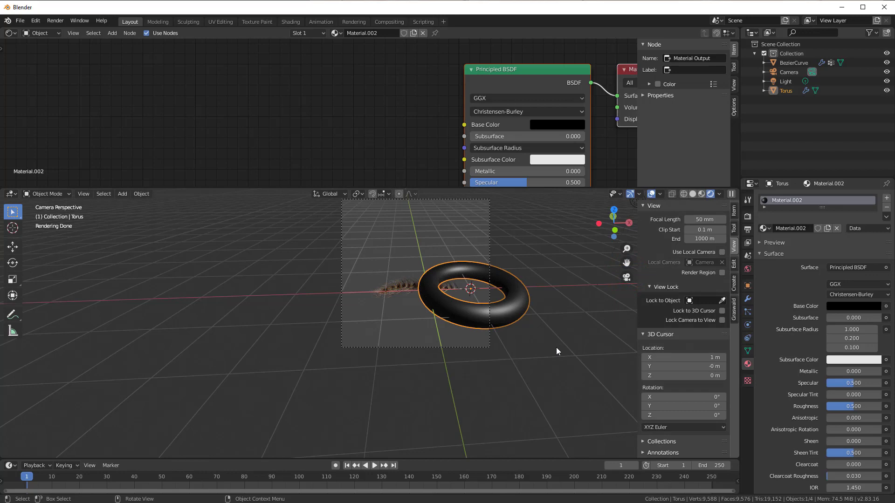
- Move the BezierCurve feather off to the left and centre the torus in the camera frame
click(399, 287)
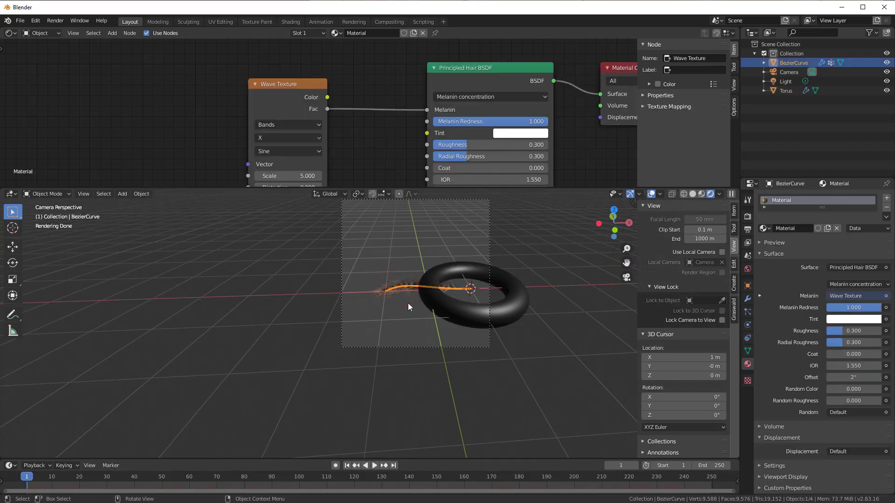
key(g)
click(180, 308)
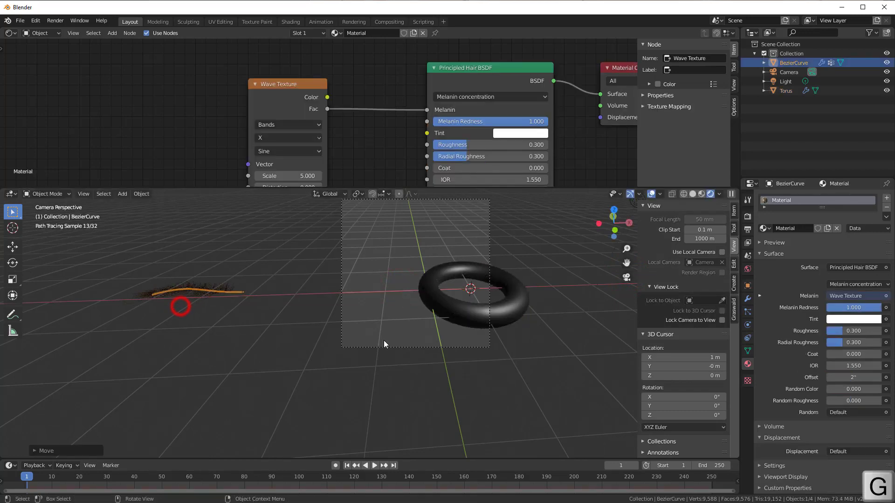
click(516, 318)
key(g)
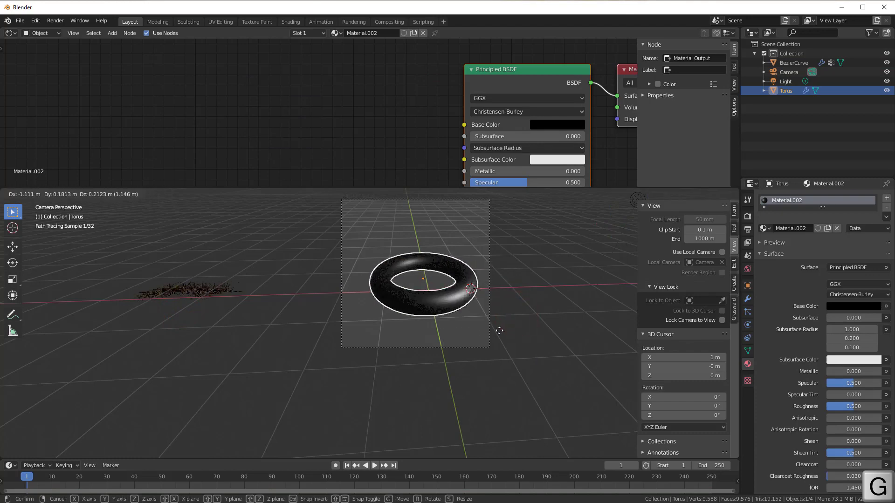
click(498, 331)
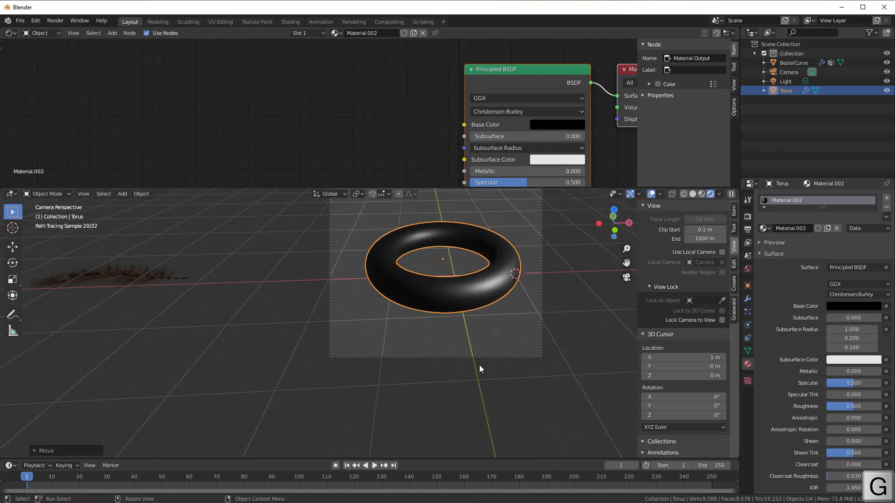
scroll(466, 387, up, 2)
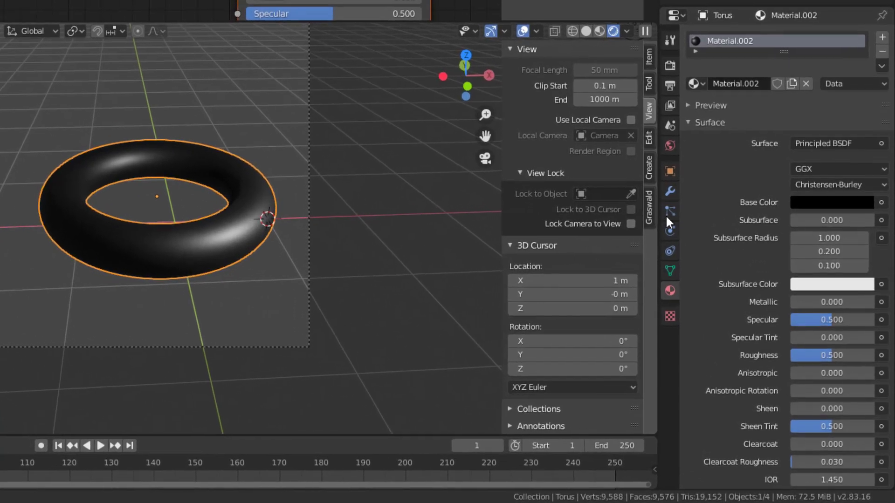
- Add a particle system to the torus with Render As set to Object
click(714, 269)
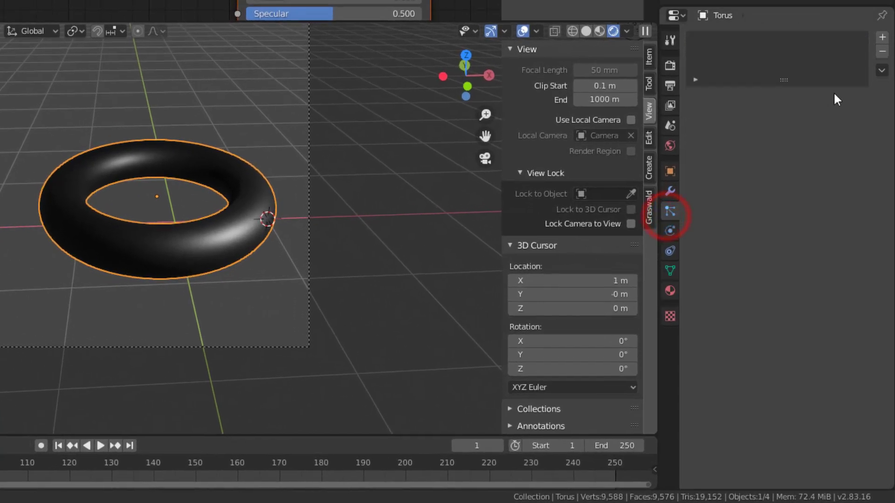
click(882, 37)
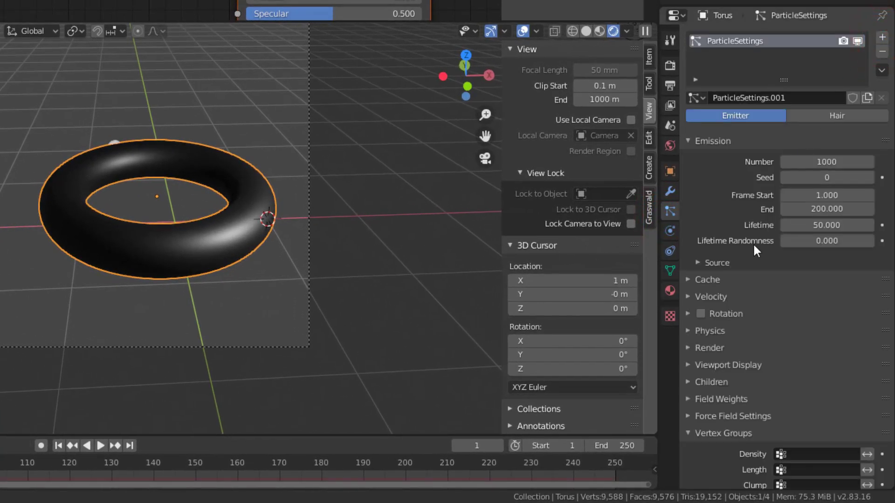
scroll(745, 259, down, 5)
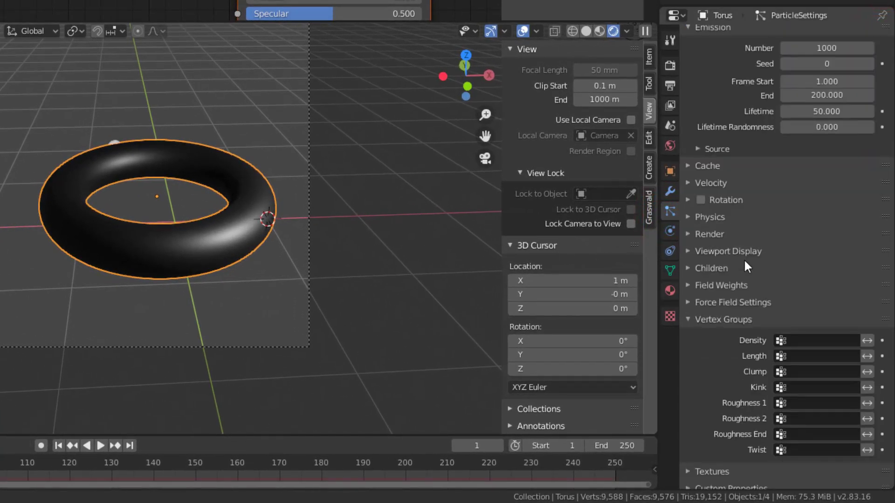
click(692, 234)
click(799, 254)
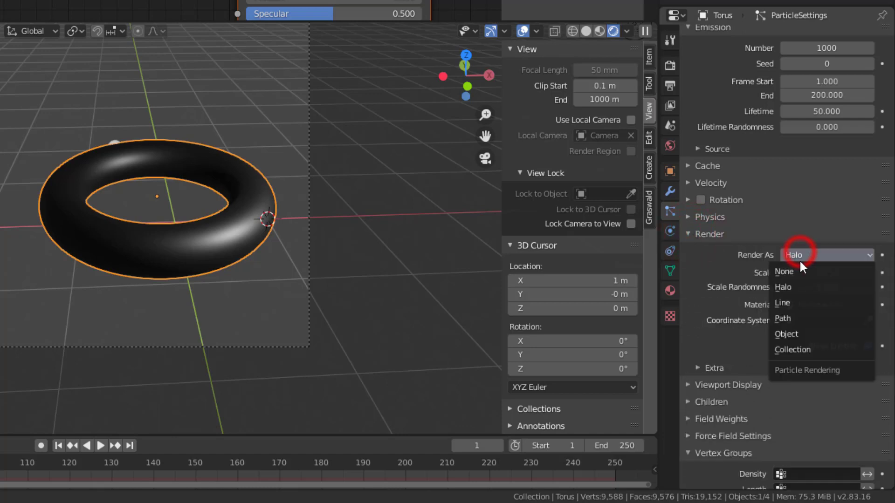
click(794, 334)
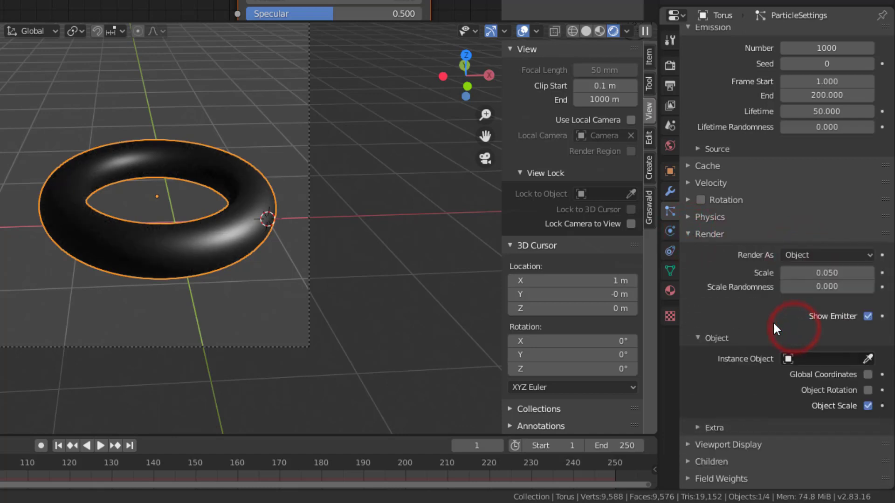
- Instance the BezierCurve feather on each particle at scale 0.250
scroll(774, 324, down, 4)
click(804, 269)
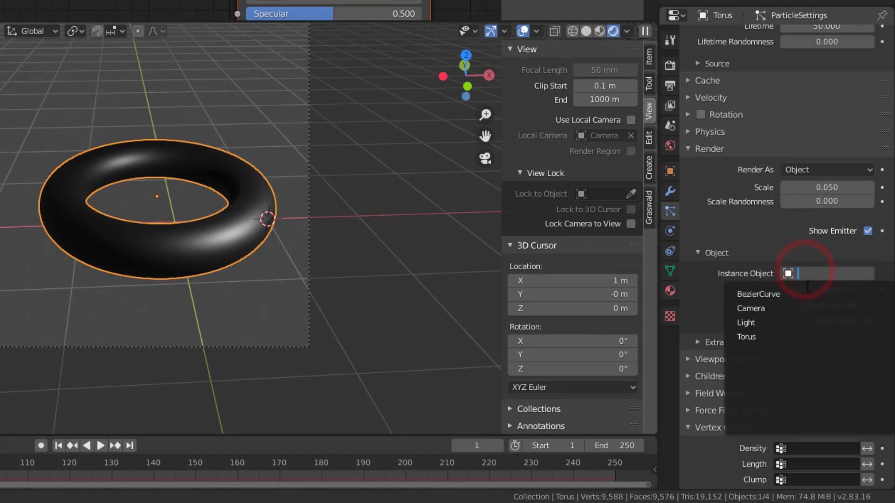
click(774, 294)
drag(822, 187, 823, 186)
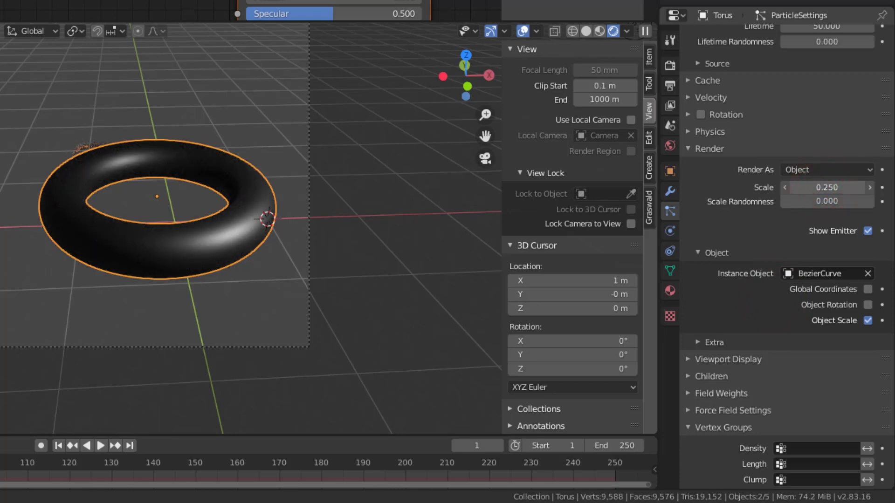
middle_drag(100, 230, 110, 250)
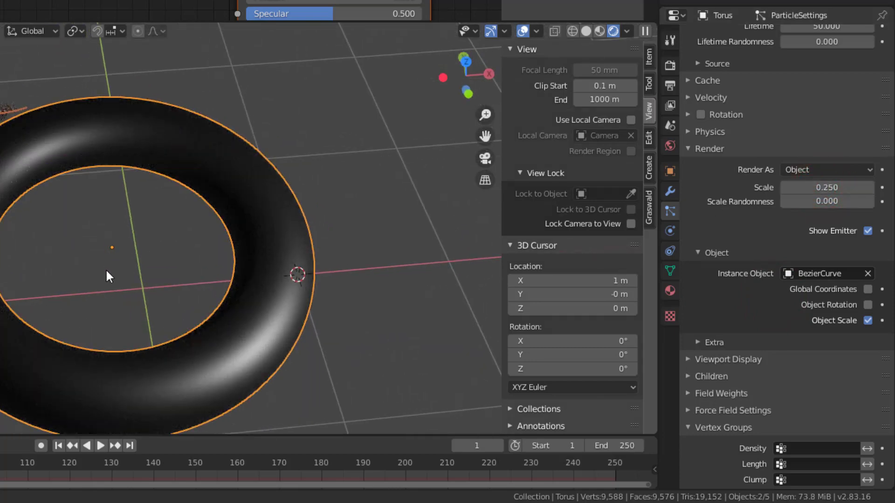
middle_drag(1, 156, 377, 167)
- Set the particle Emission End frame to 1
scroll(698, 166, up, 8)
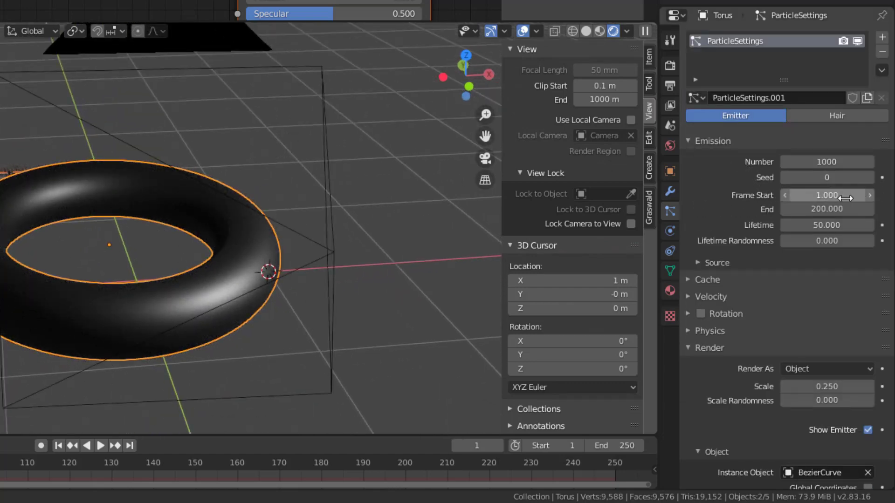
click(832, 208)
text(1)
key(Return)
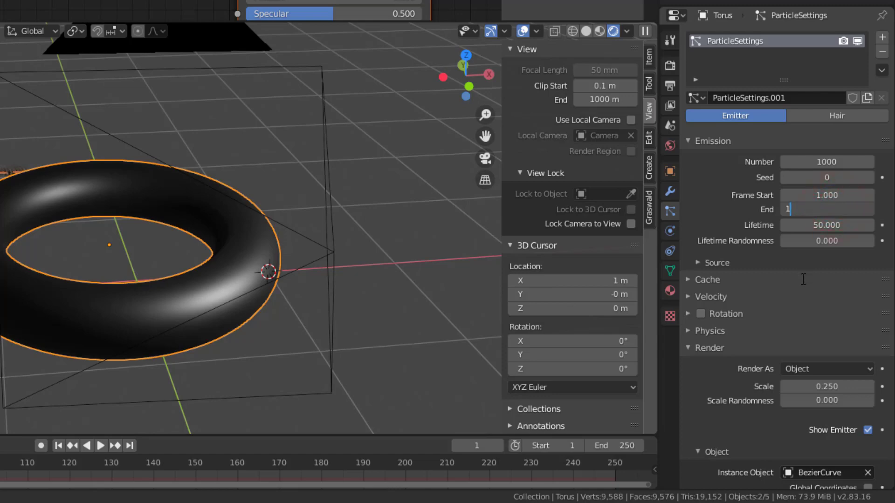
click(800, 279)
- Enable particle Rotation with Randomize set to 0.463
scroll(745, 321, down, 10)
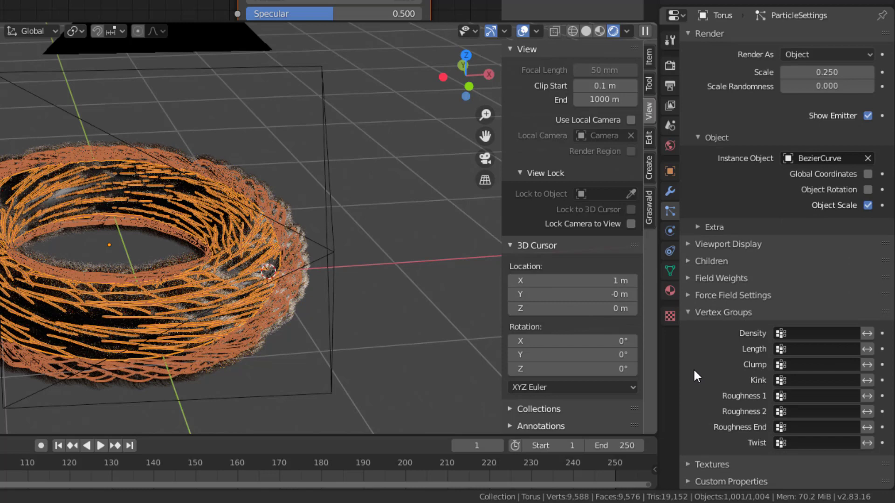
scroll(693, 368, up, 5)
click(688, 112)
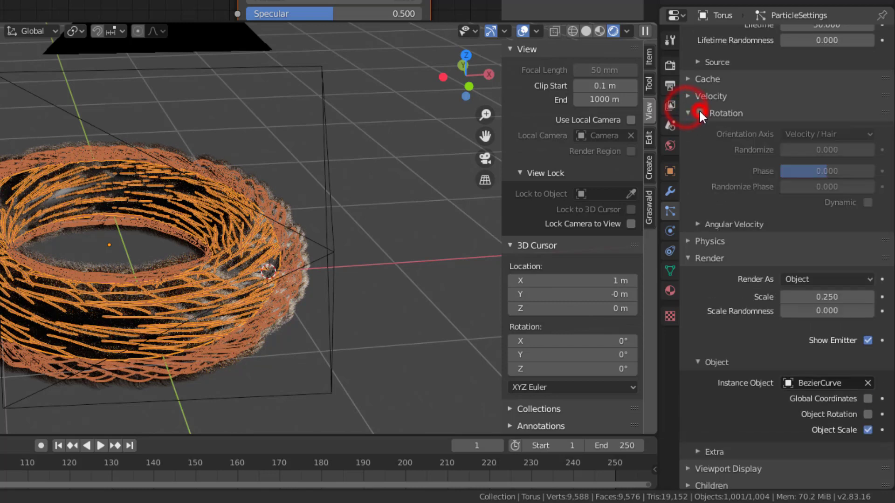
click(700, 113)
drag(796, 150, 822, 150)
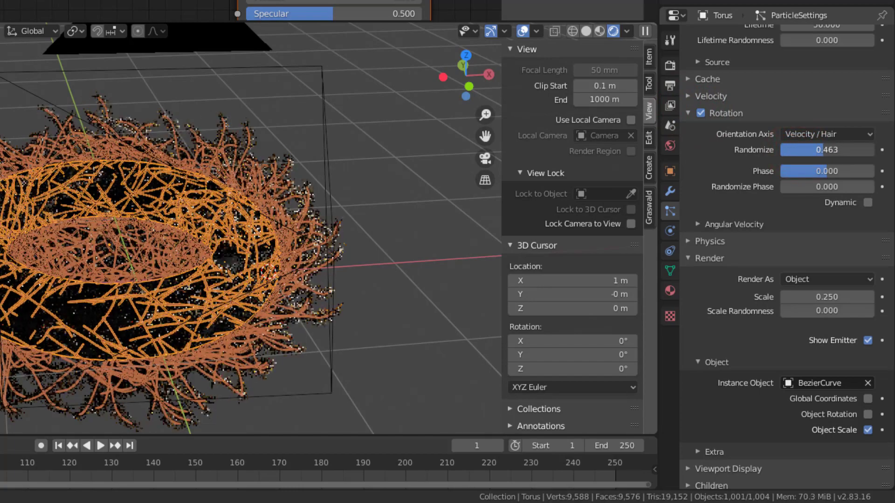
click(403, 215)
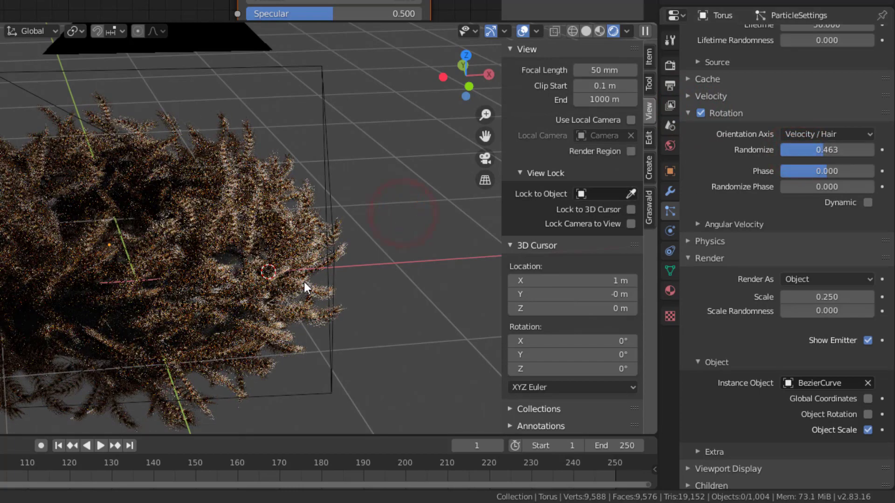
- Increase the feather instance scale to 0.270
scroll(304, 281, up, 4)
scroll(303, 281, down, 2)
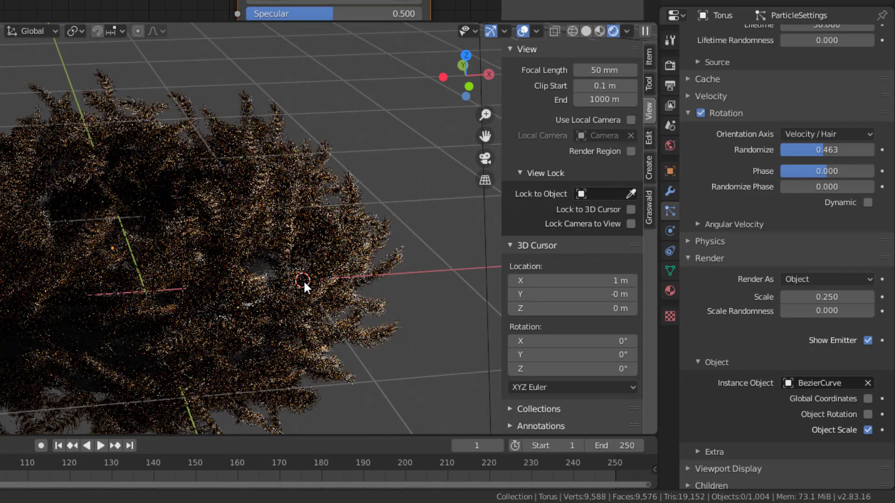
click(869, 297)
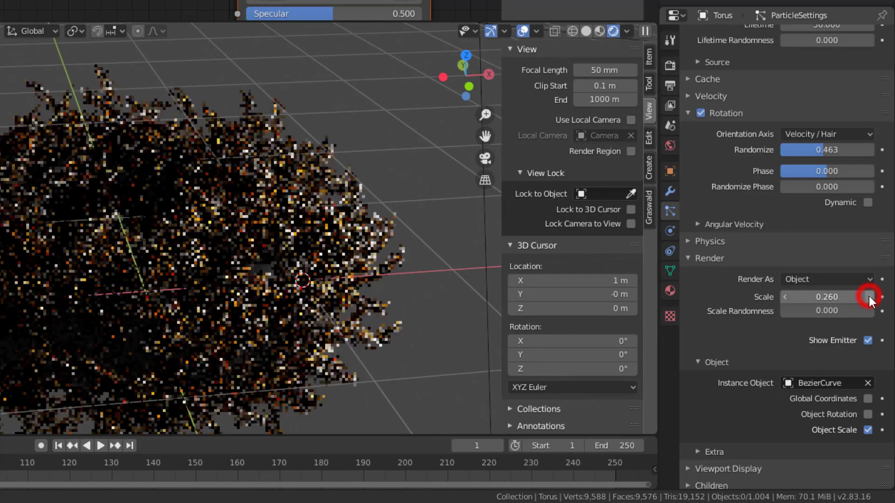
click(870, 297)
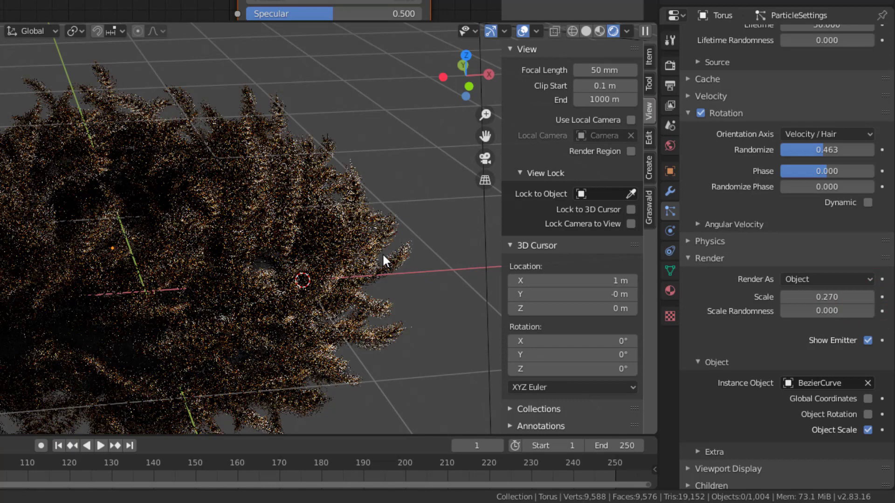
- Reframe the camera on the feather clump using Lock Camera to View, then render with F12
scroll(382, 252, down, 3)
click(485, 158)
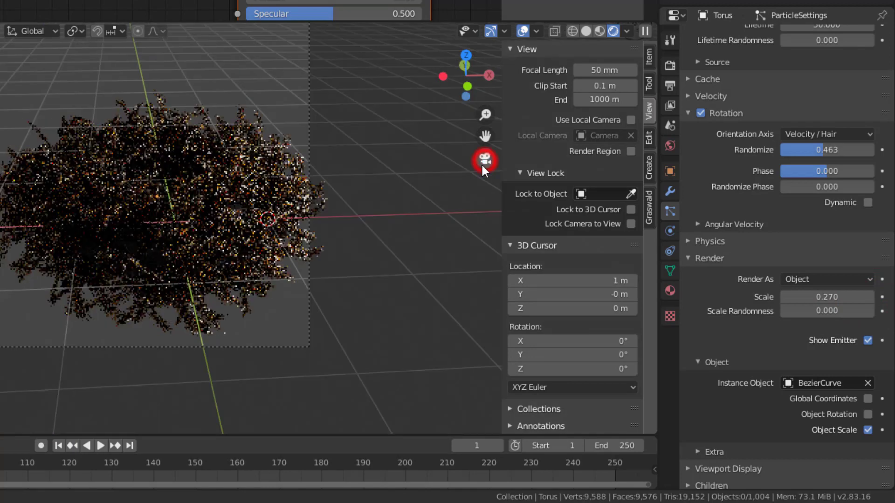
click(631, 224)
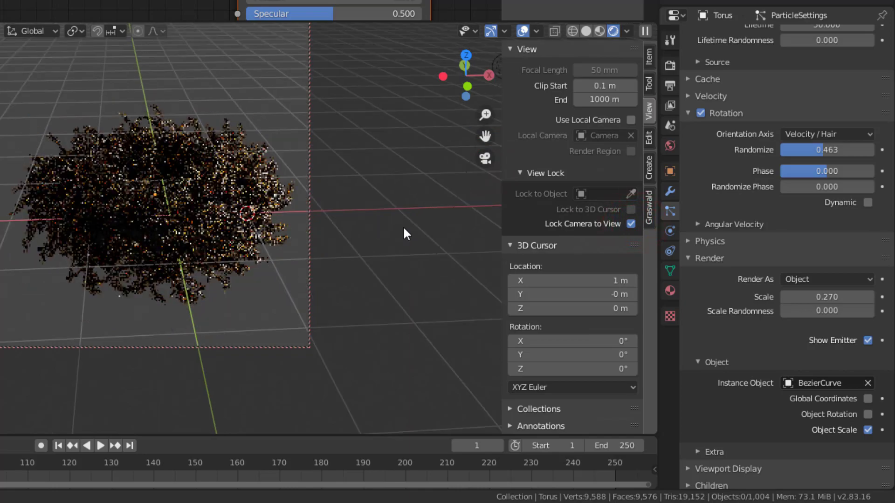
shift+middle_drag(391, 225, 390, 201)
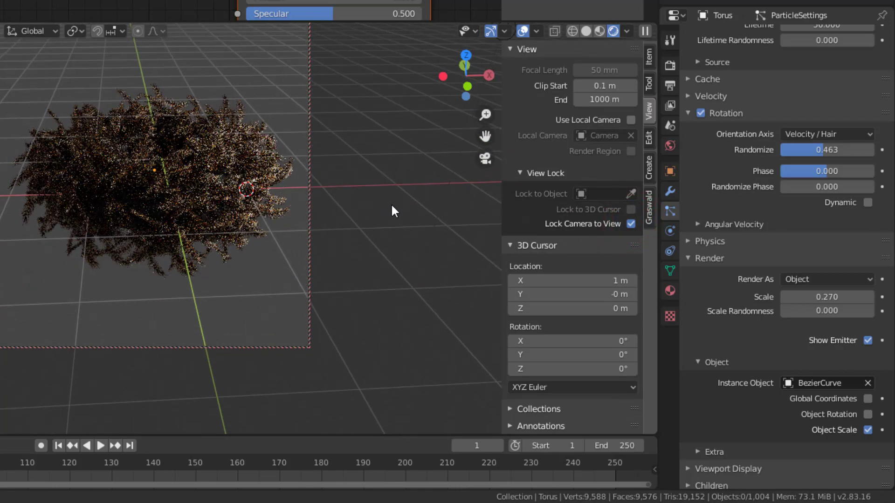
click(631, 224)
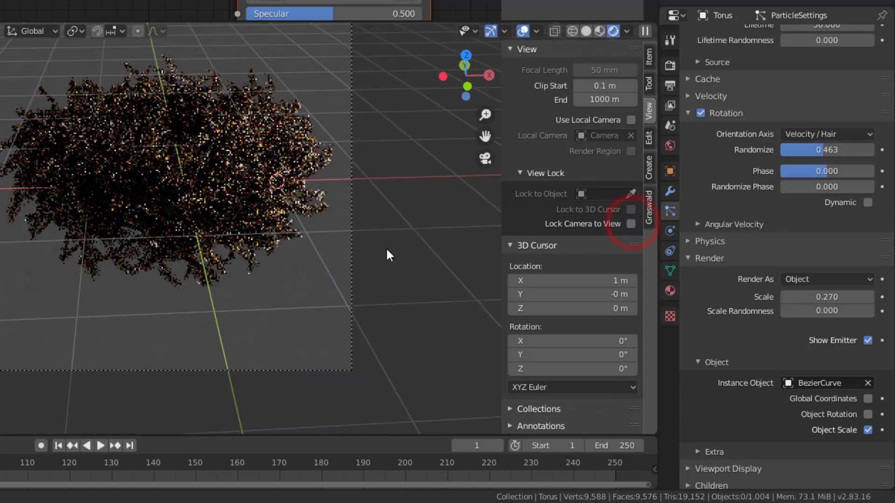
key(F12)
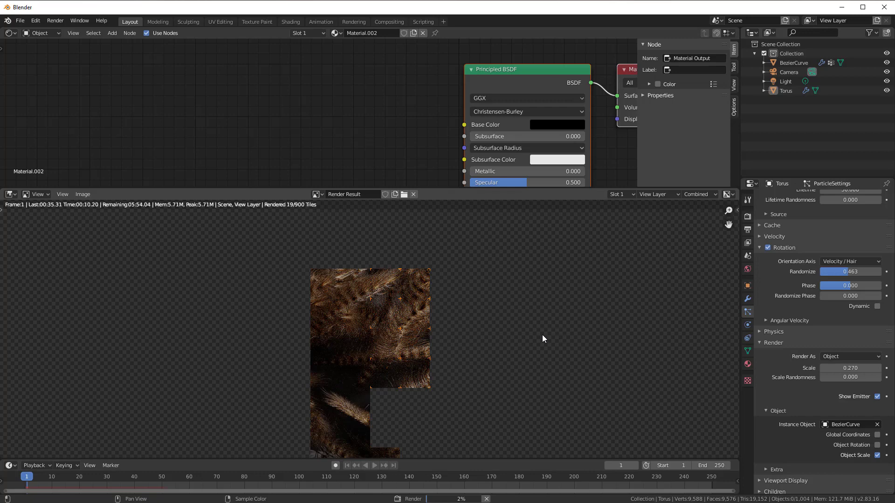
- Zoom into the finished Cycles render of the brown-and-cream striped feather clump
scroll(541, 335, down, 1)
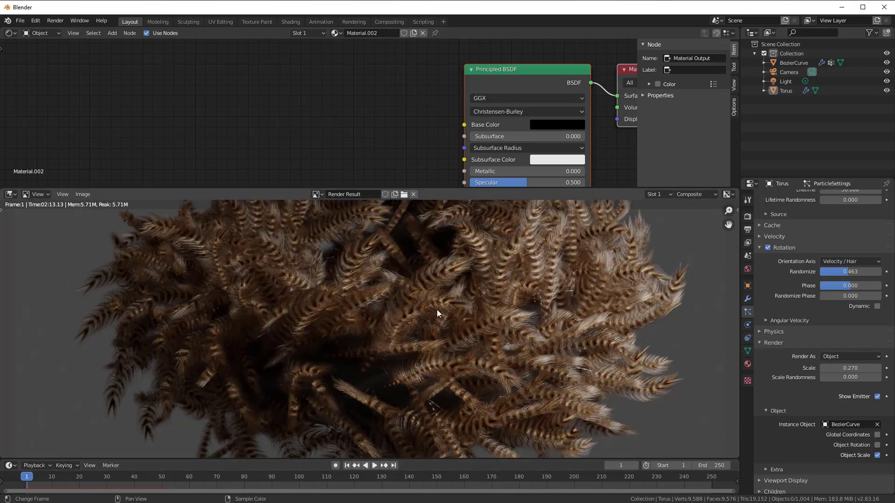
scroll(438, 310, down, 3)
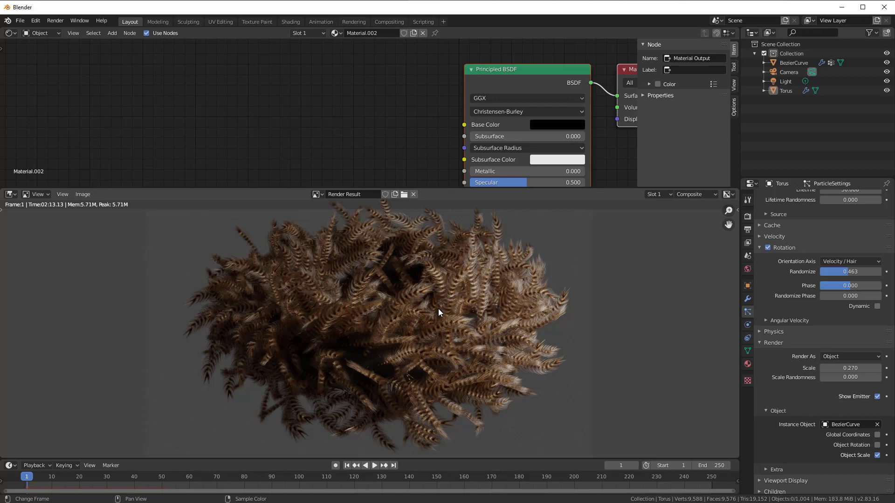
scroll(438, 308, up, 4)
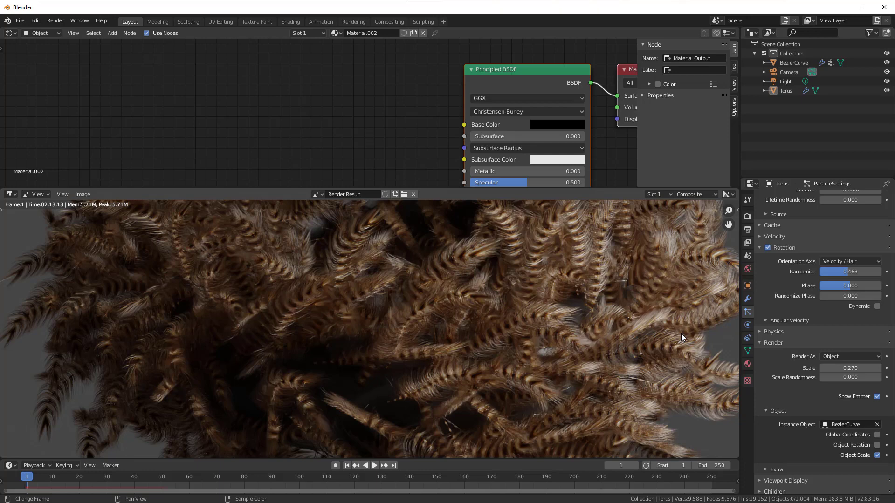
scroll(681, 334, down, 3)
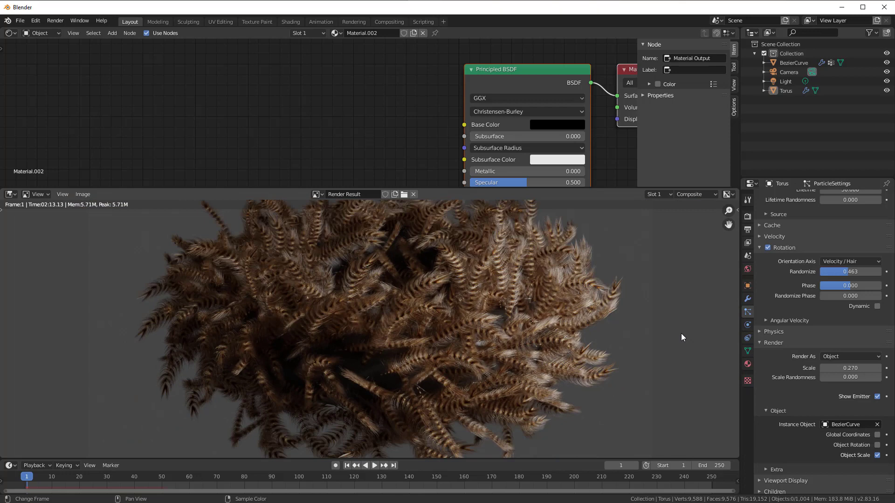